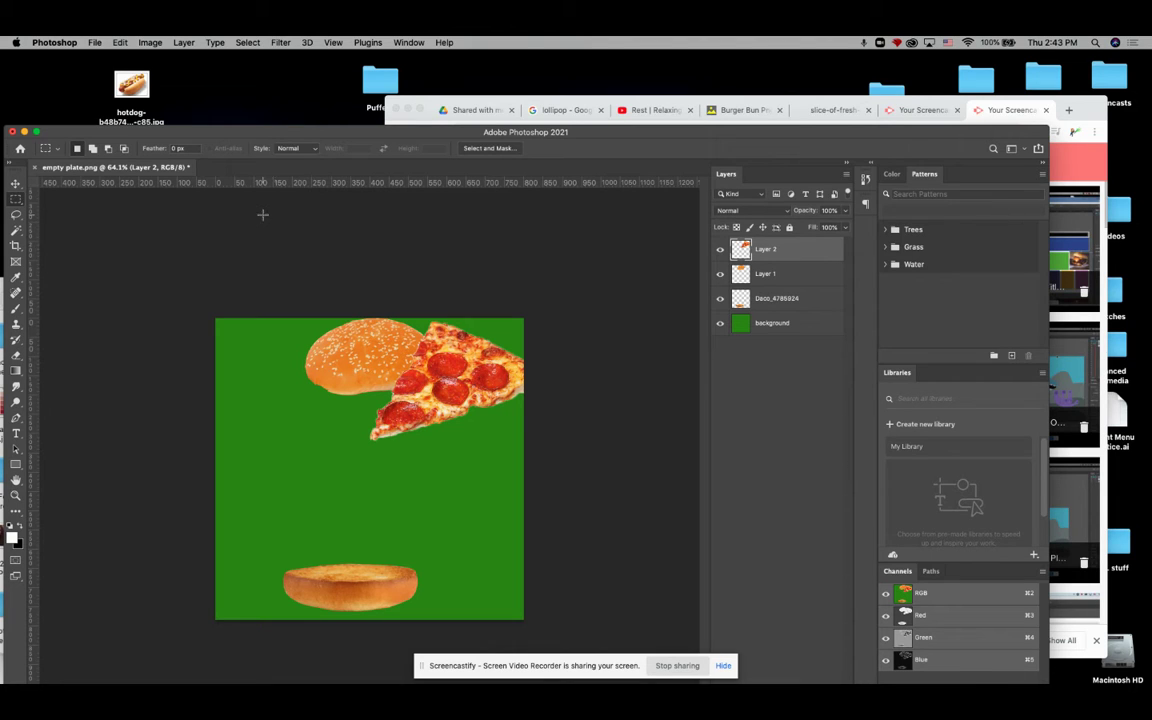
Bring the swirl lollipop from Chrome's 'lollipop' image results into the collage as Layer 3
left_click(452, 105)
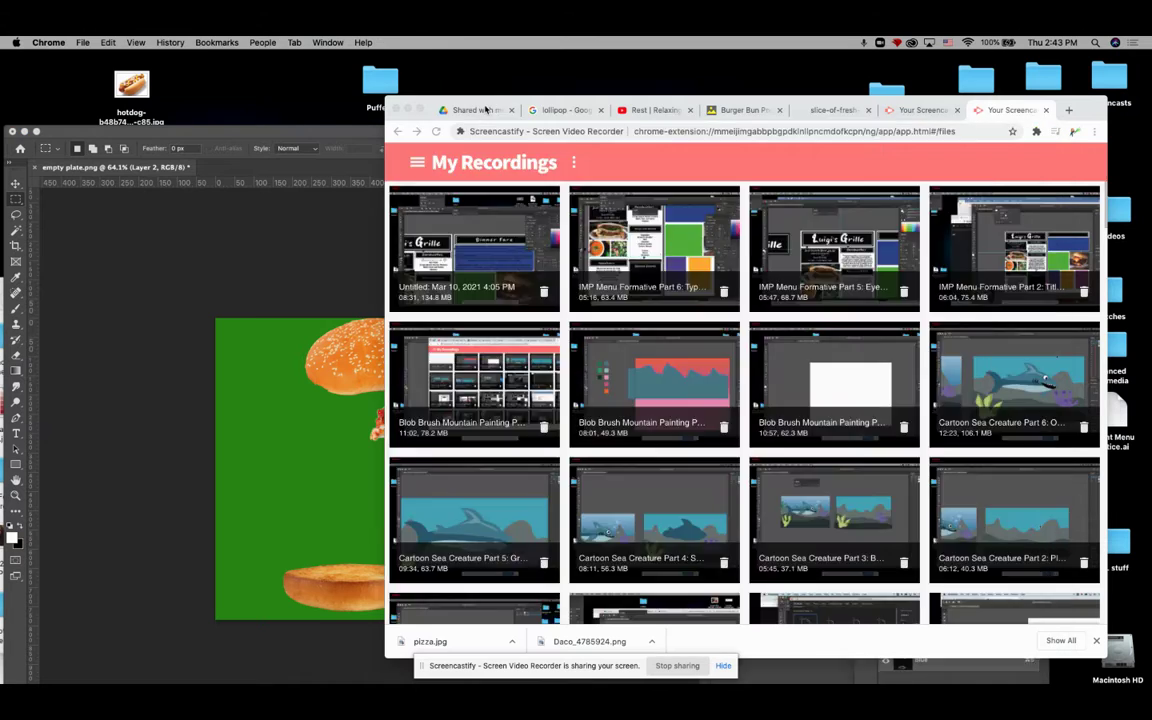
left_click(562, 110)
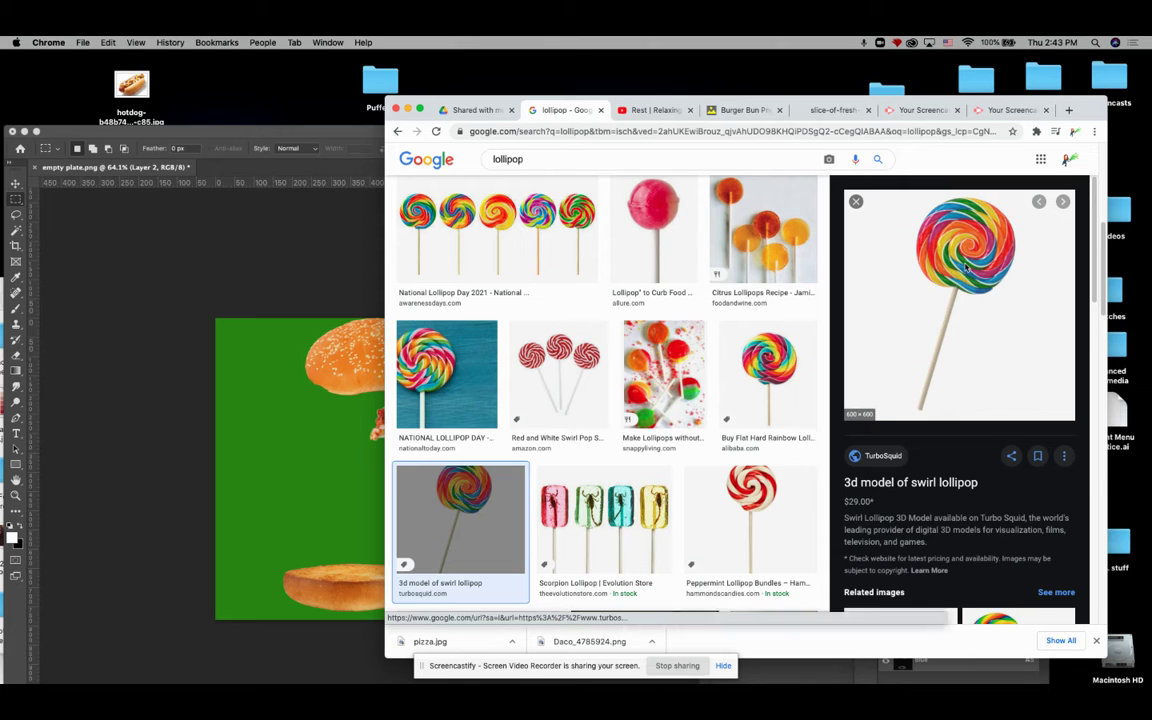
left_click_drag(963, 241, 311, 447)
Move the lollipop right and down, then delete its white background with the Magic Wand
left_click(15, 182)
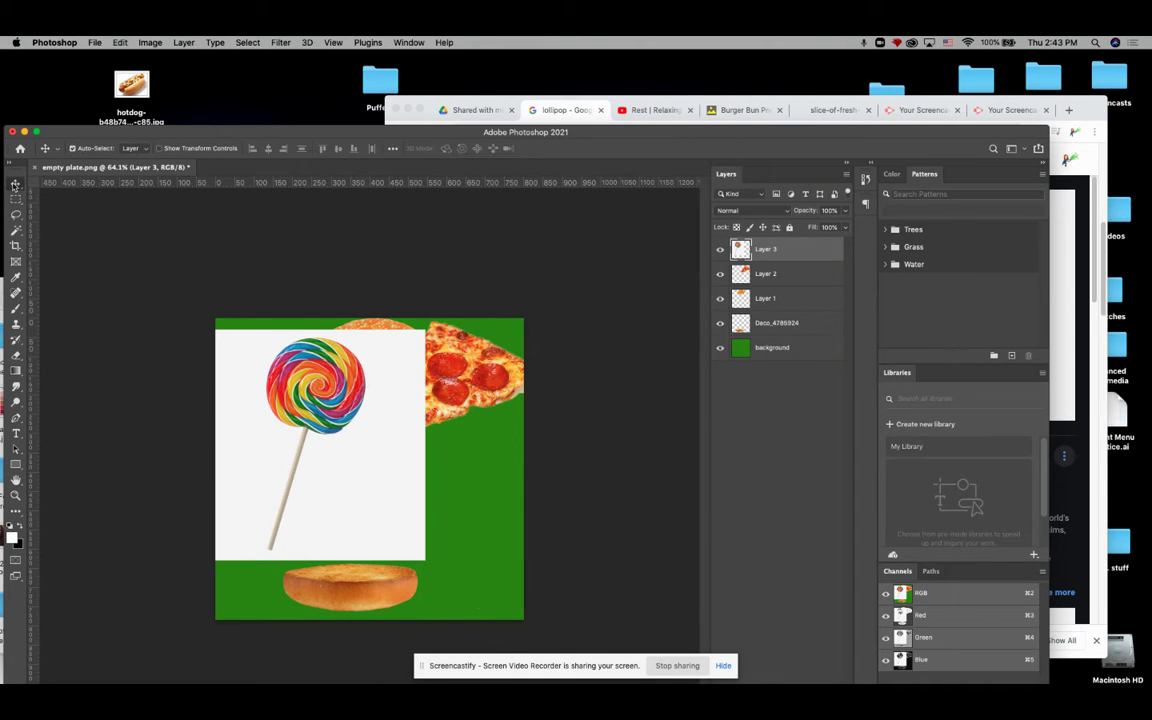
left_click_drag(271, 429, 373, 457)
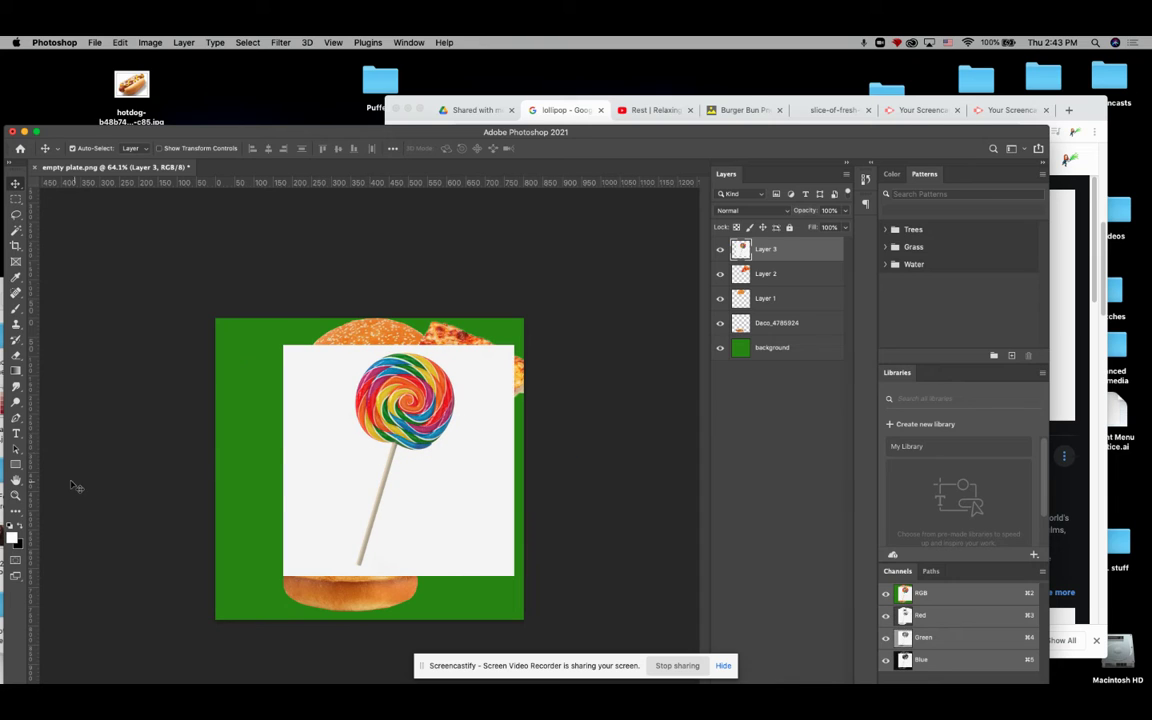
left_click(16, 231)
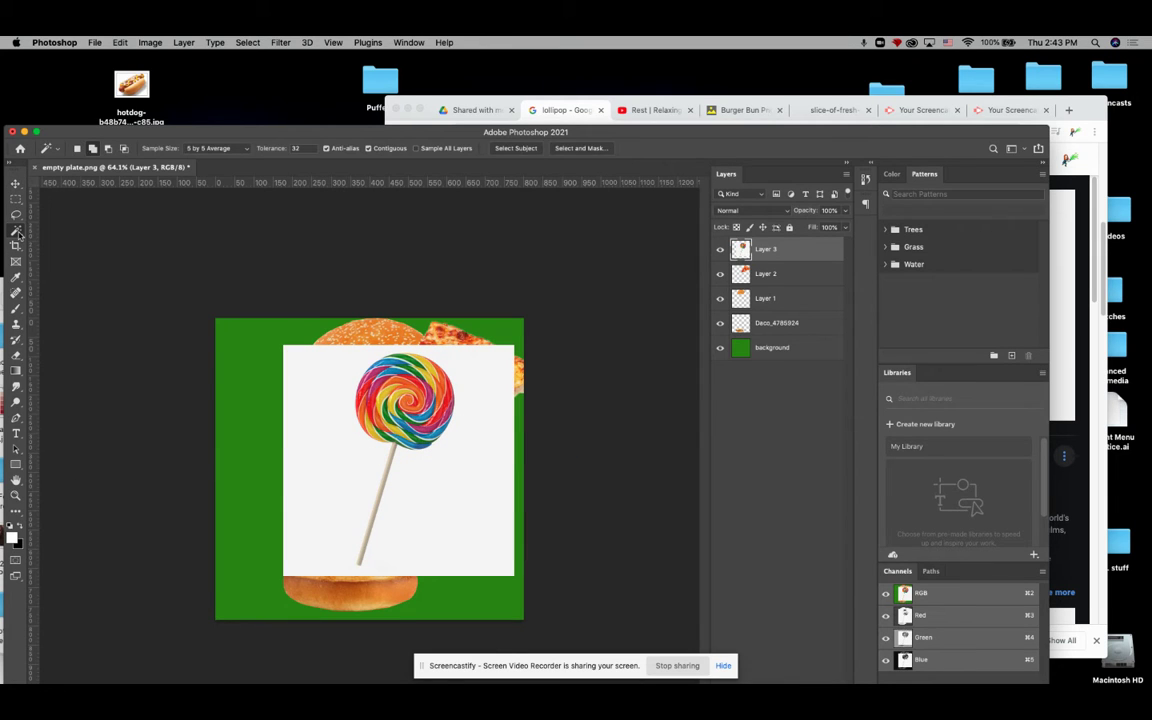
left_click(340, 469)
key("Delete")
left_click(15, 199)
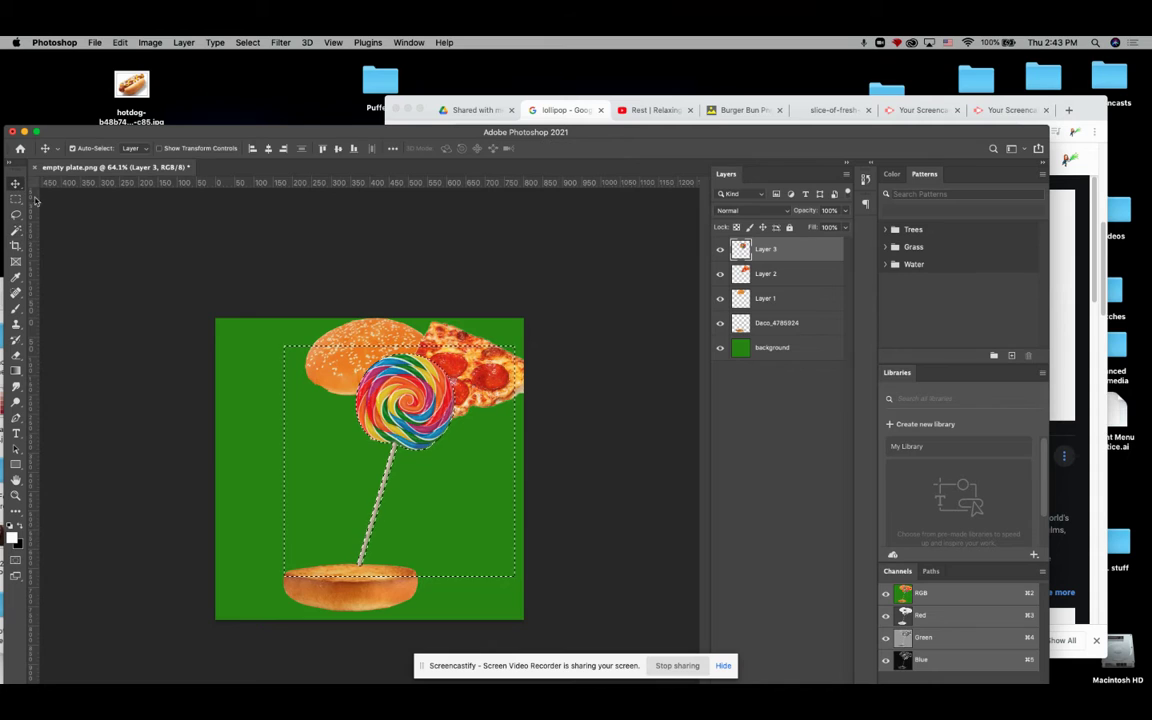
left_click(103, 256)
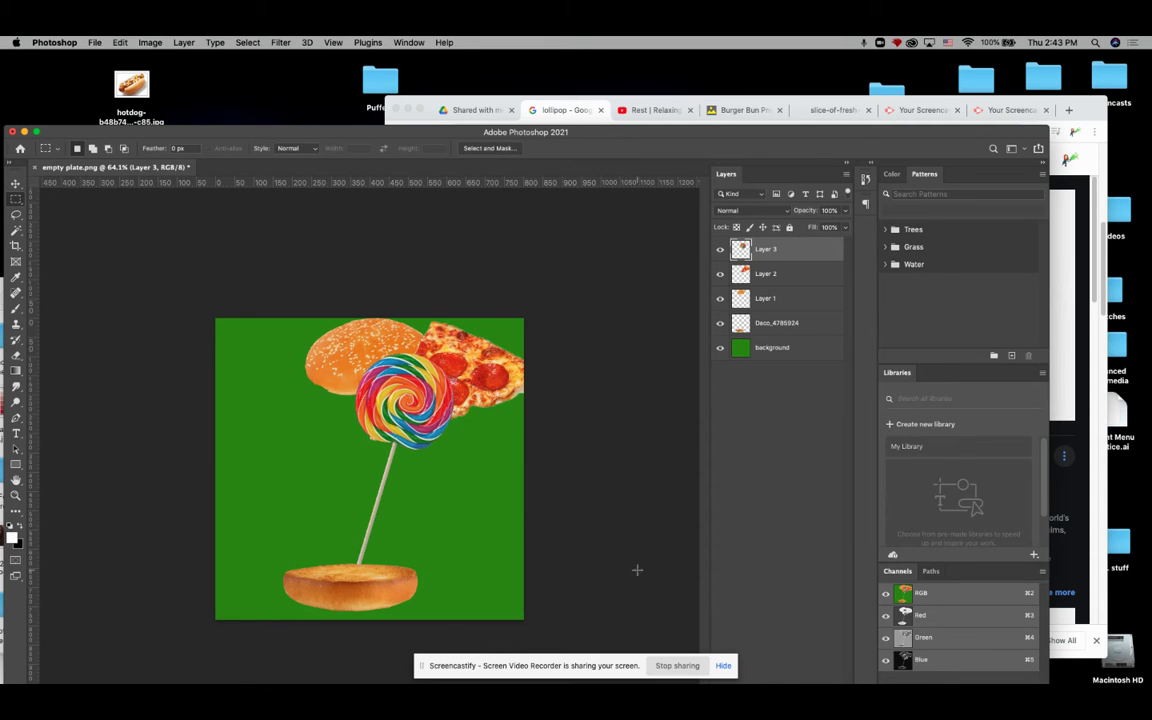
Rename Layer 2 to 'pizza' and Layer 3 to 'lollipop'
double_click(764, 274)
type("piz")
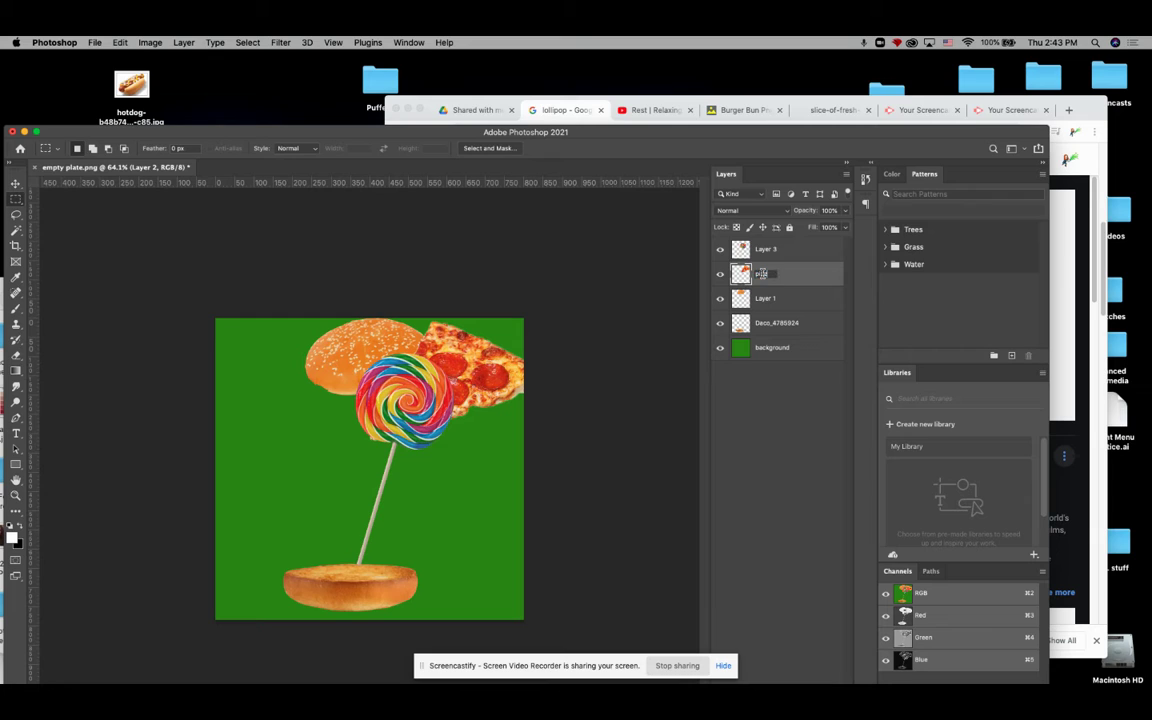
type("za")
double_click(766, 249)
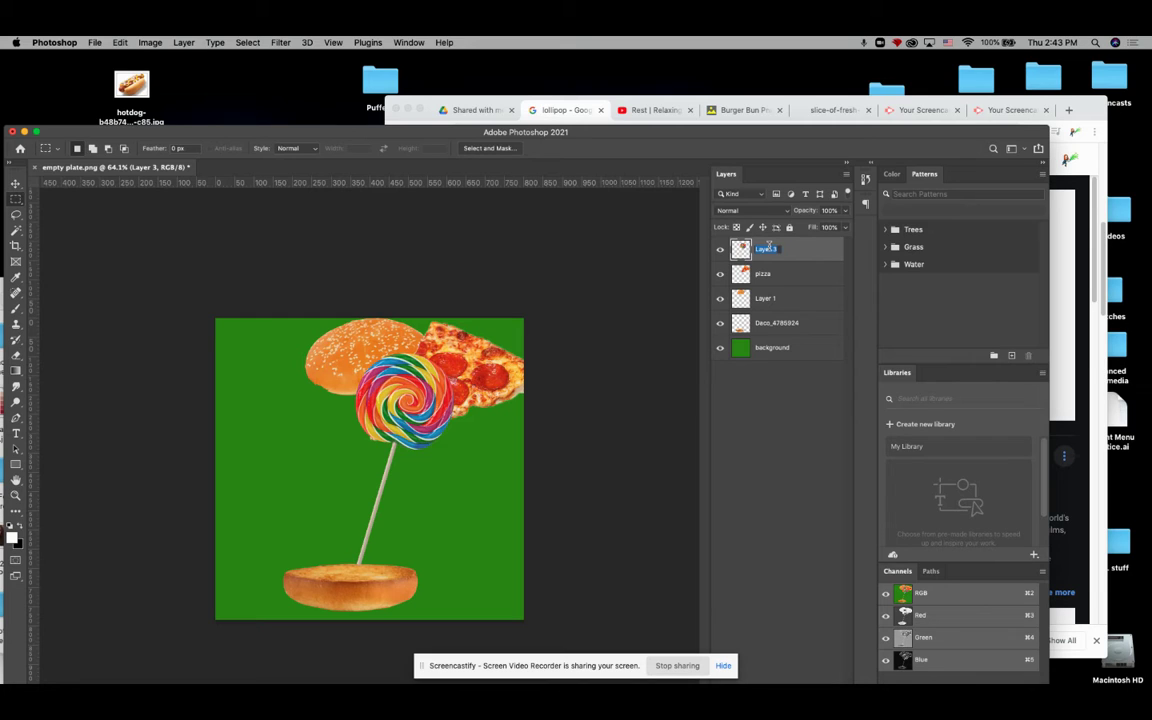
type("lollipop")
key("Return")
Rotate the lollipop sideways, scale it to about 79%, and place it on the bottom bun
key("super+t")
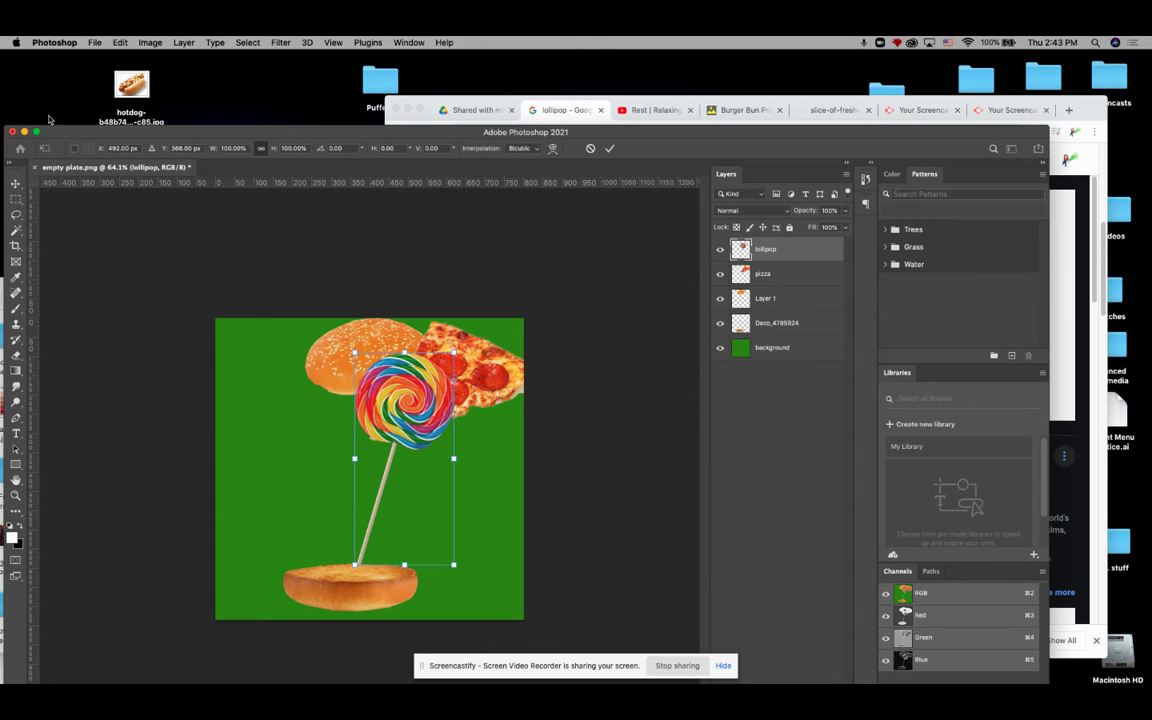
left_click(121, 42)
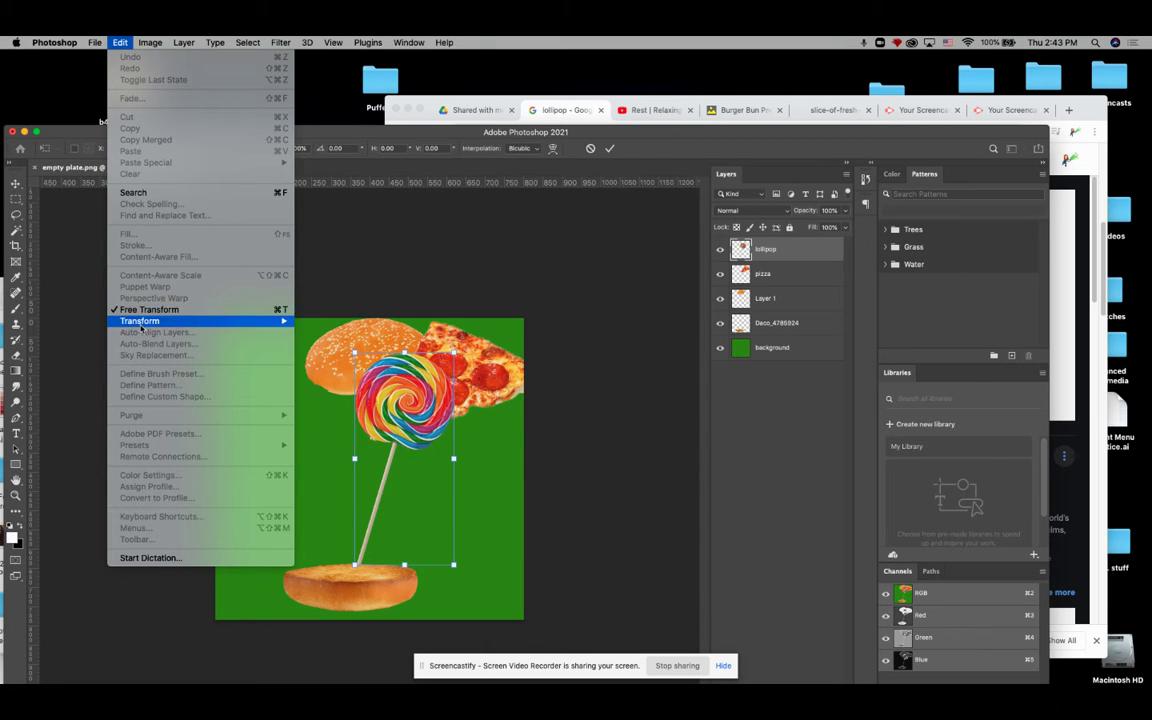
mouse_move(140, 321)
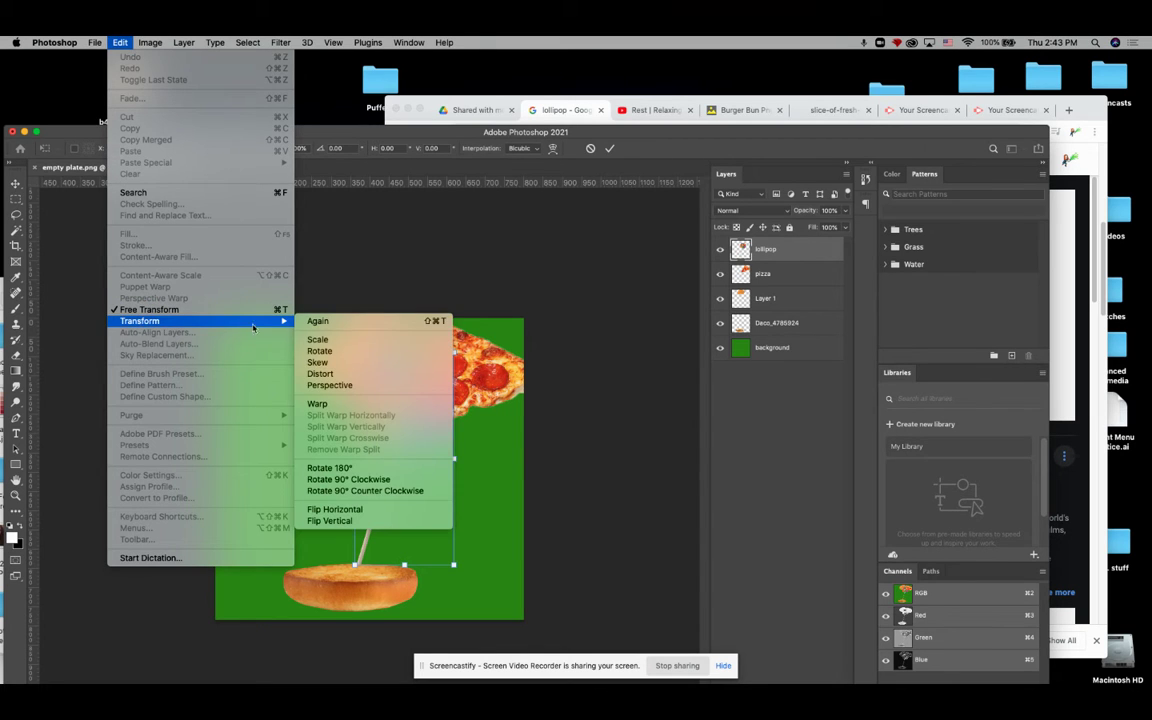
left_click(357, 341)
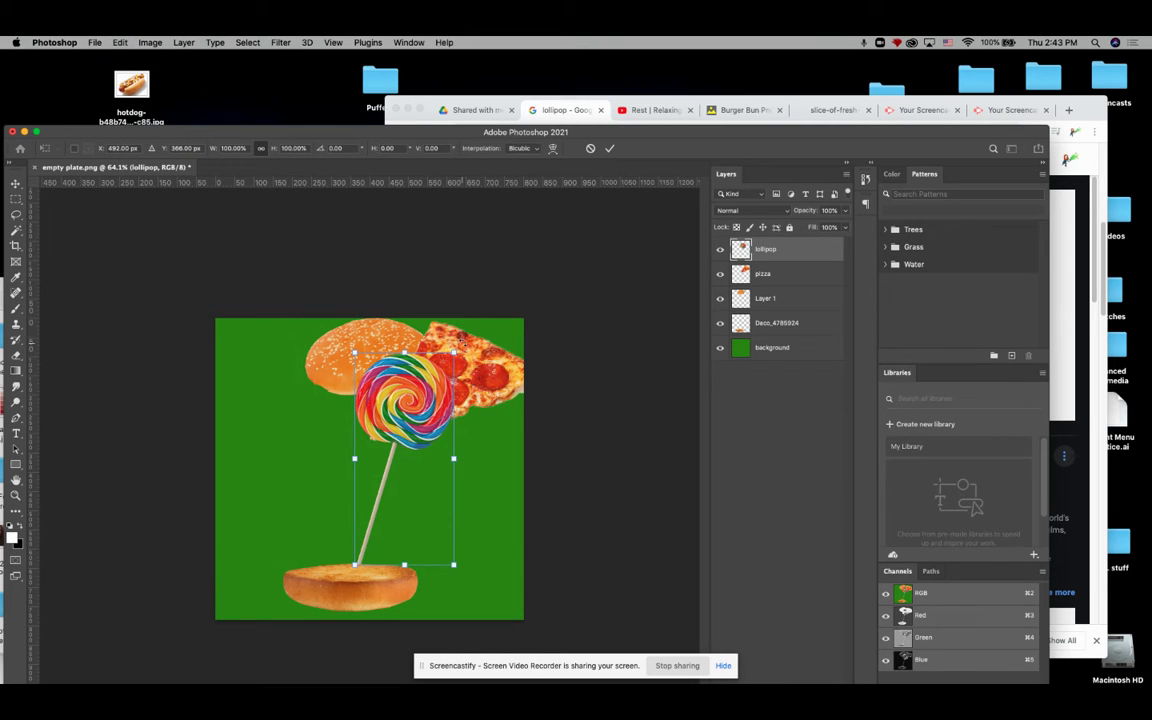
left_click_drag(460, 338, 368, 548)
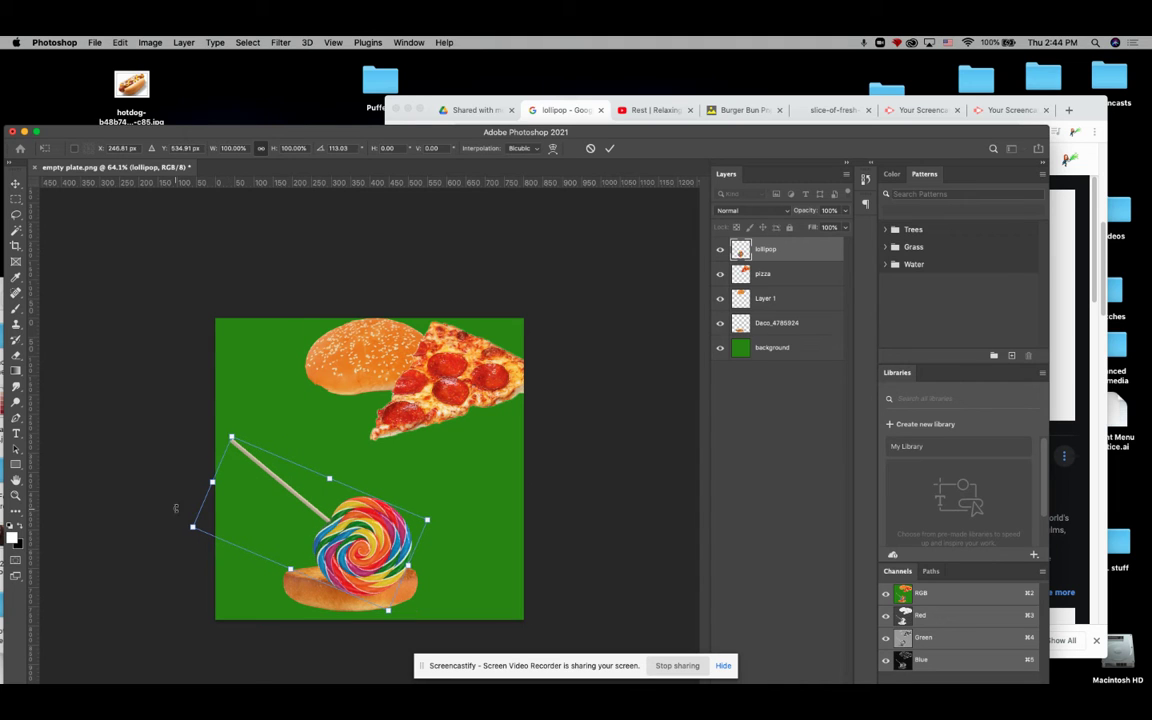
left_click_drag(190, 528, 468, 547)
left_click_drag(291, 513, 323, 546)
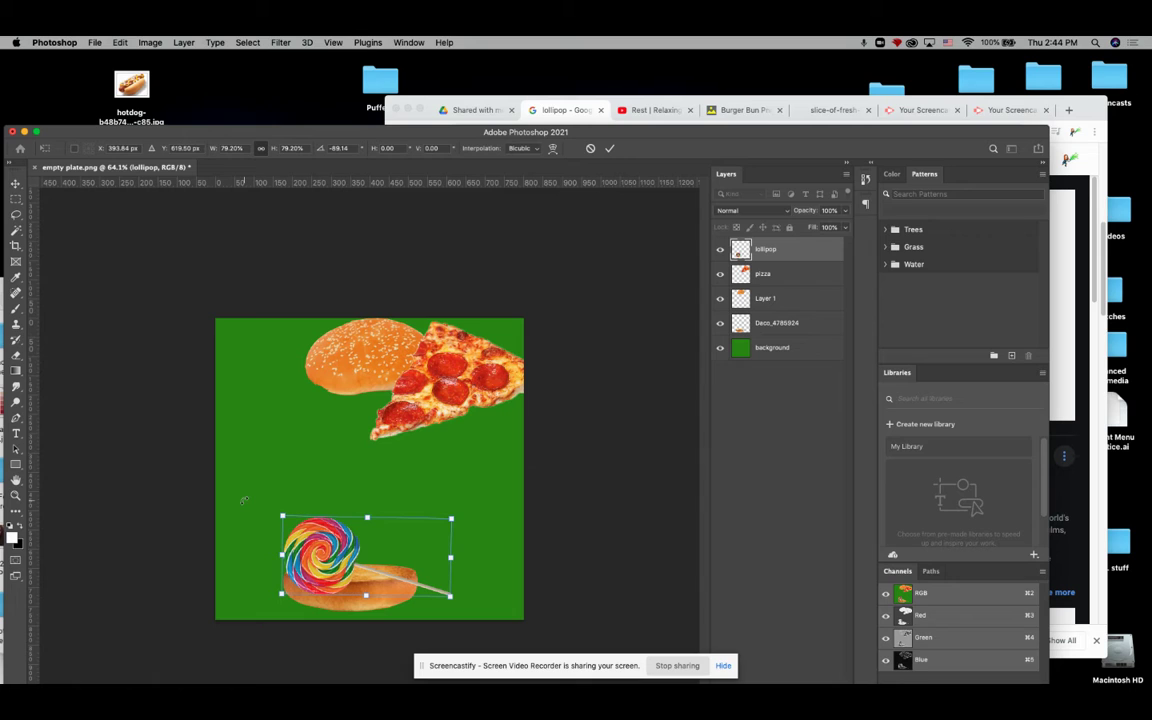
key("Return")
Flatten the lollipop with a slight perspective distortion and a skew of its top edge
left_click(127, 42)
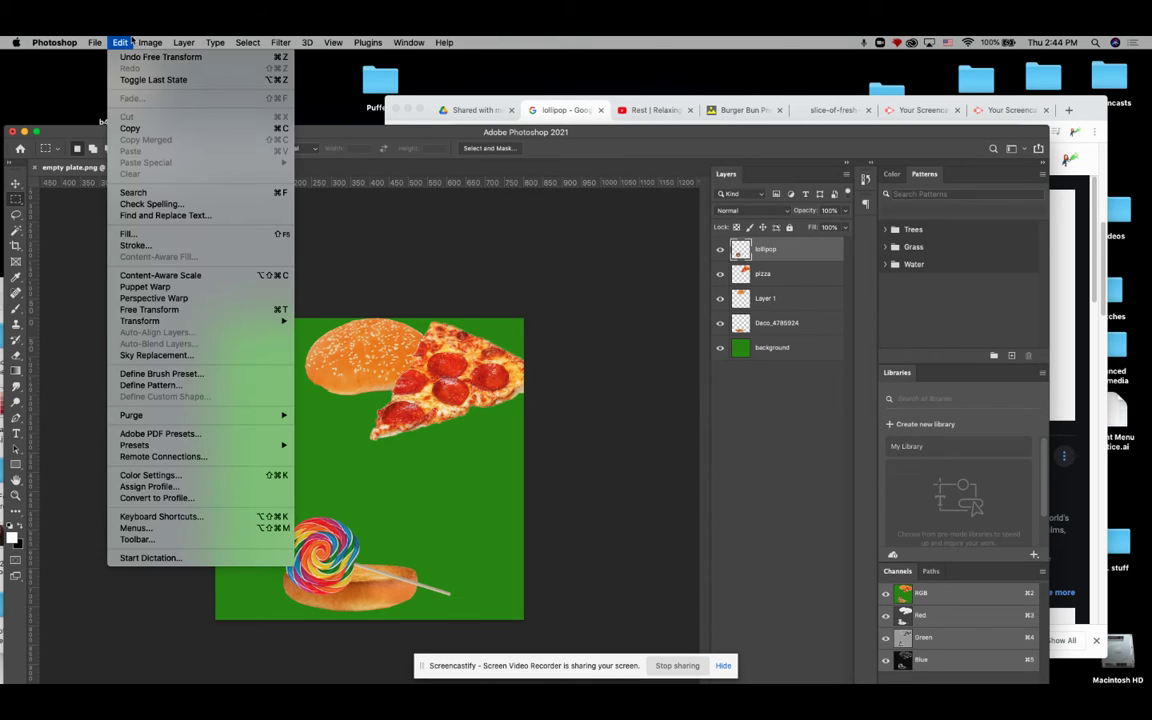
mouse_move(148, 323)
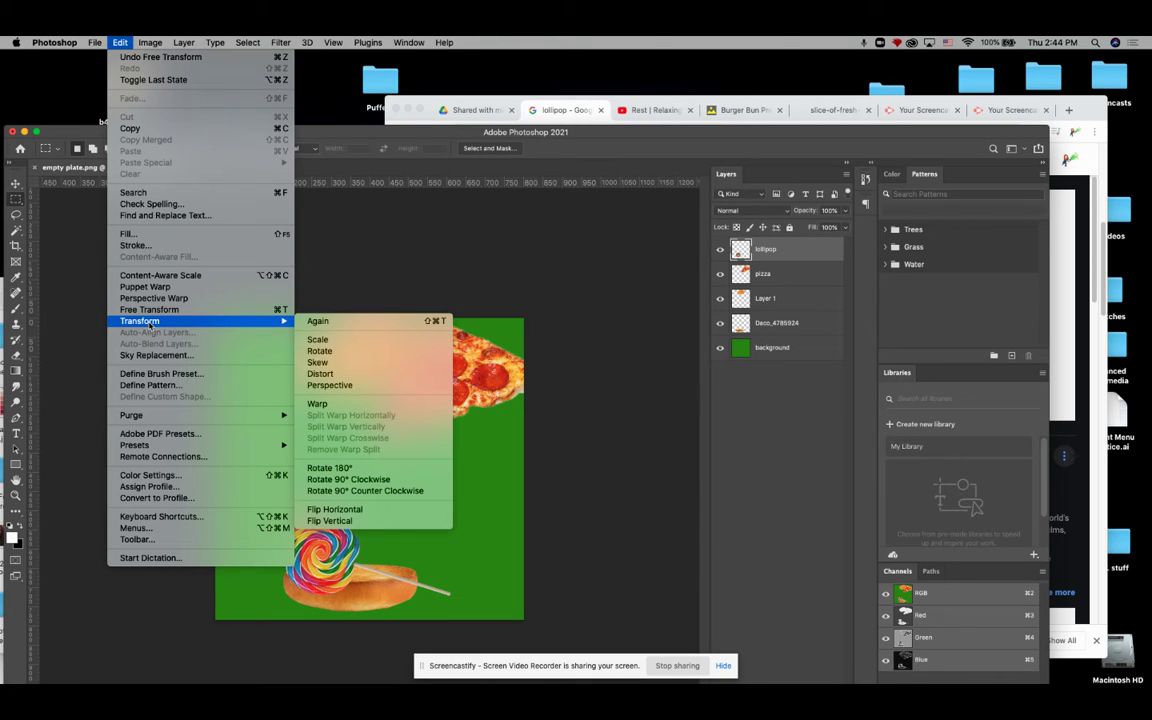
left_click(358, 387)
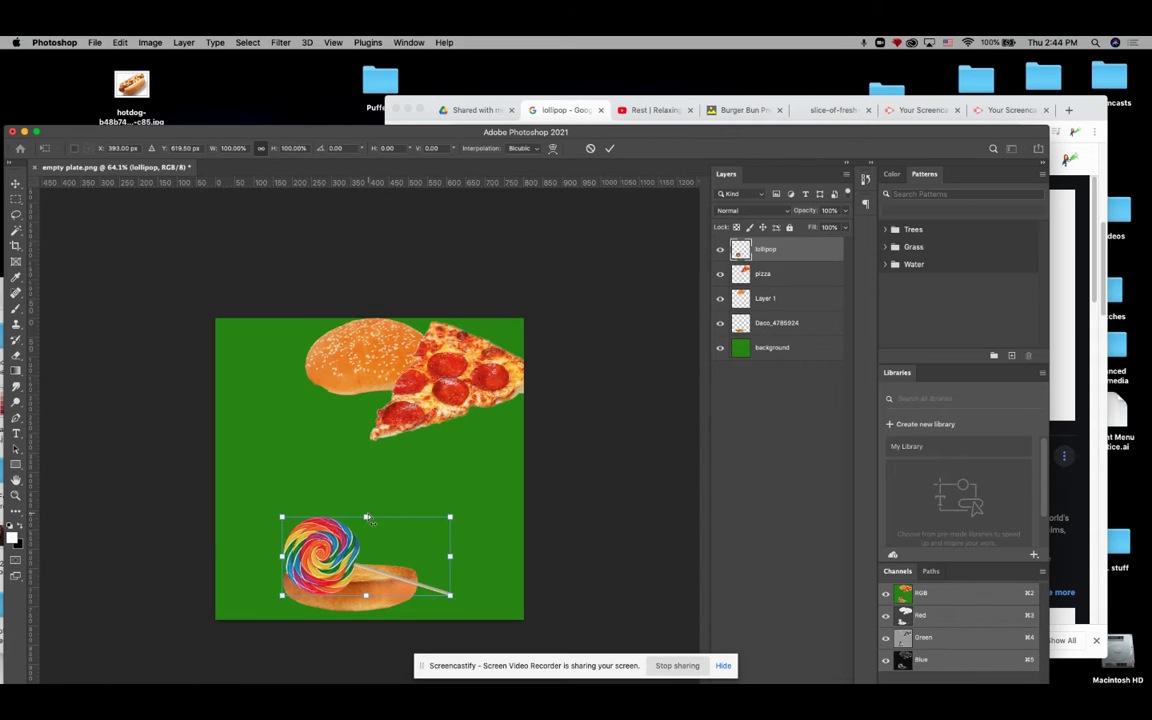
left_click_drag(367, 518, 366, 553)
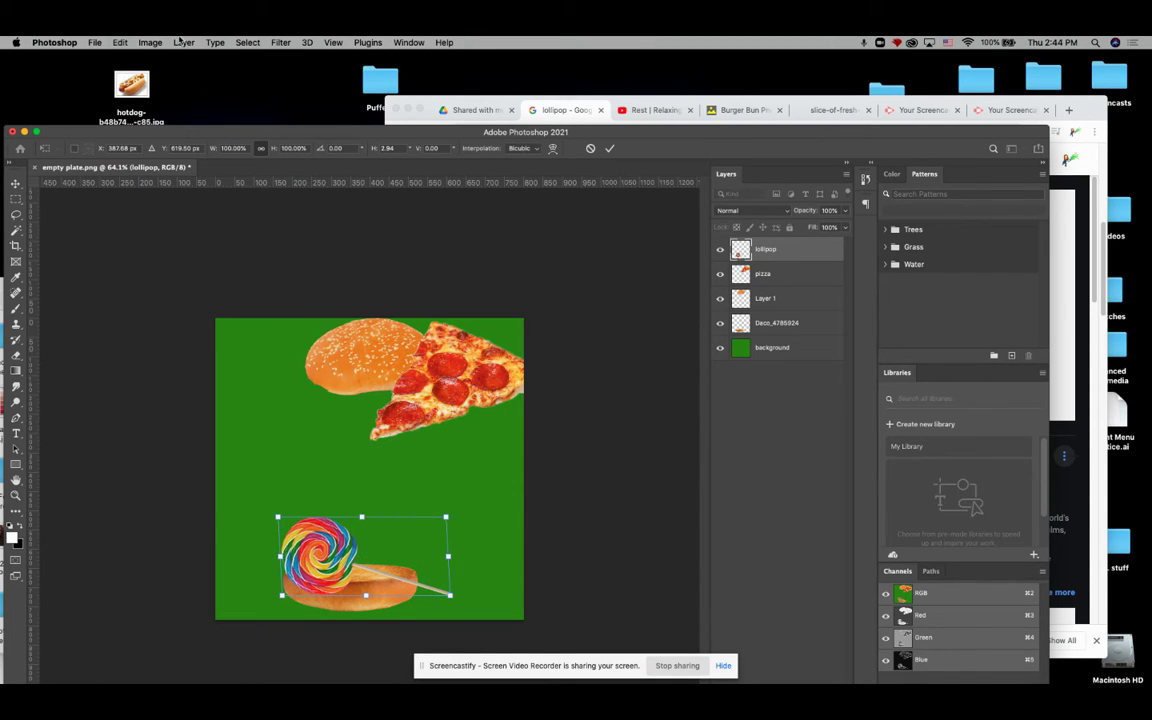
left_click(120, 42)
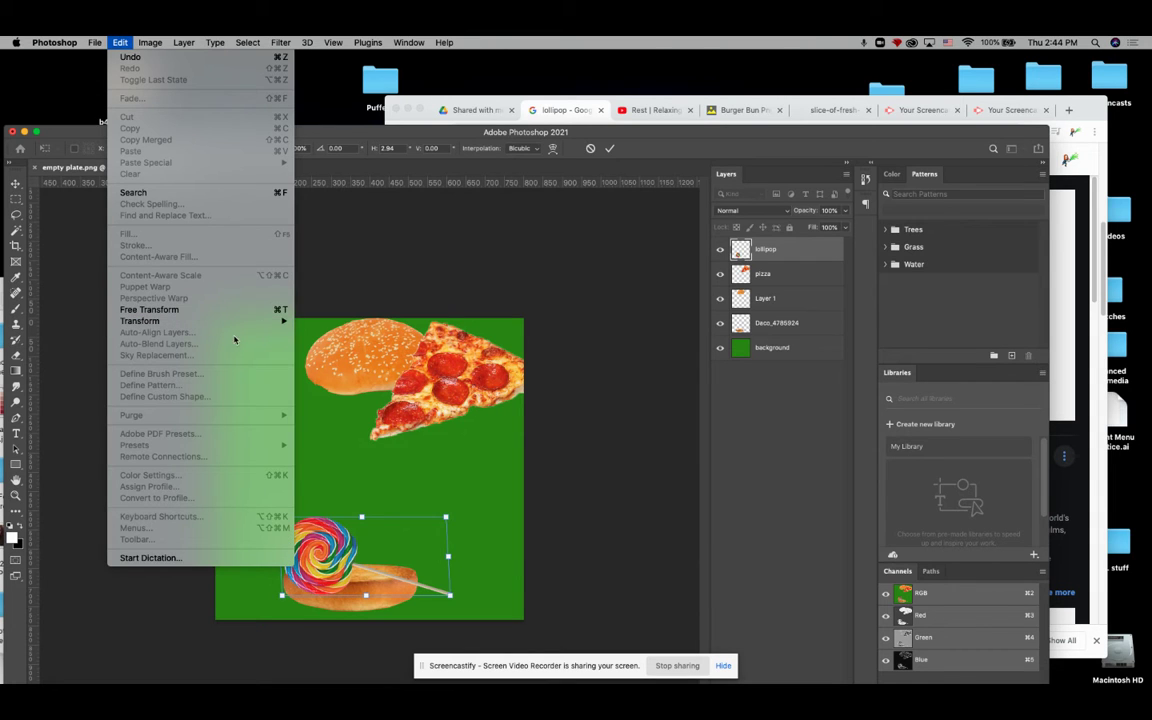
left_click(307, 338)
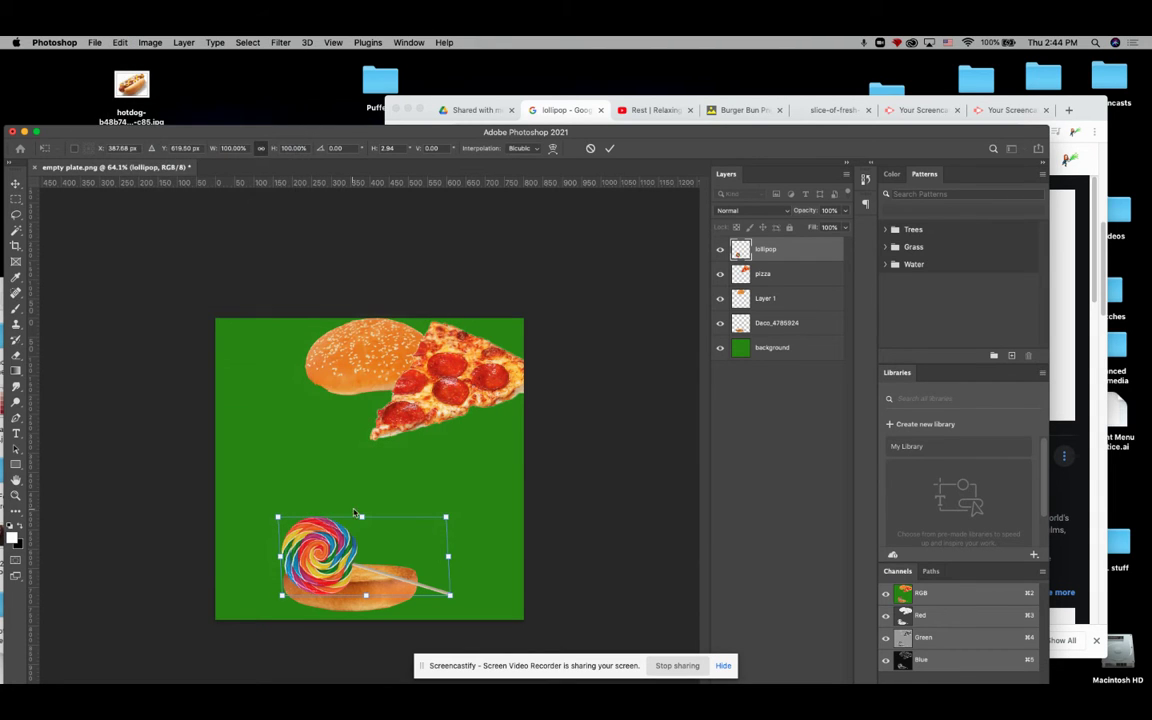
left_click_drag(359, 515, 369, 517)
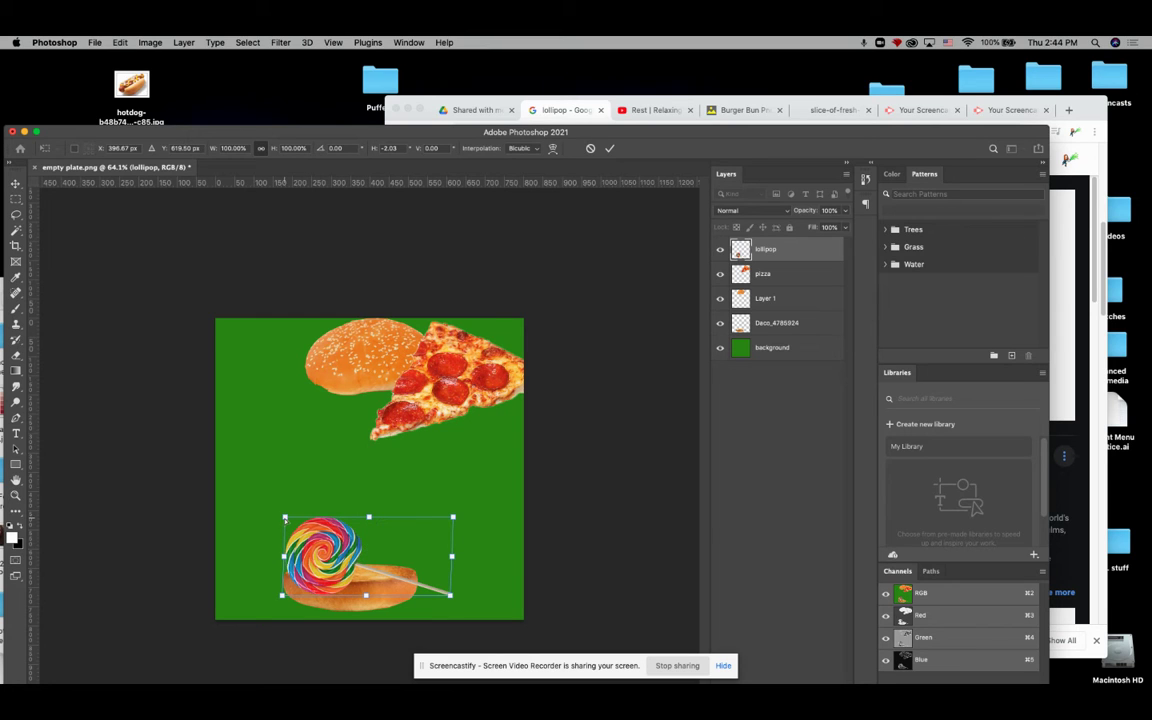
left_click_drag(285, 519, 314, 553)
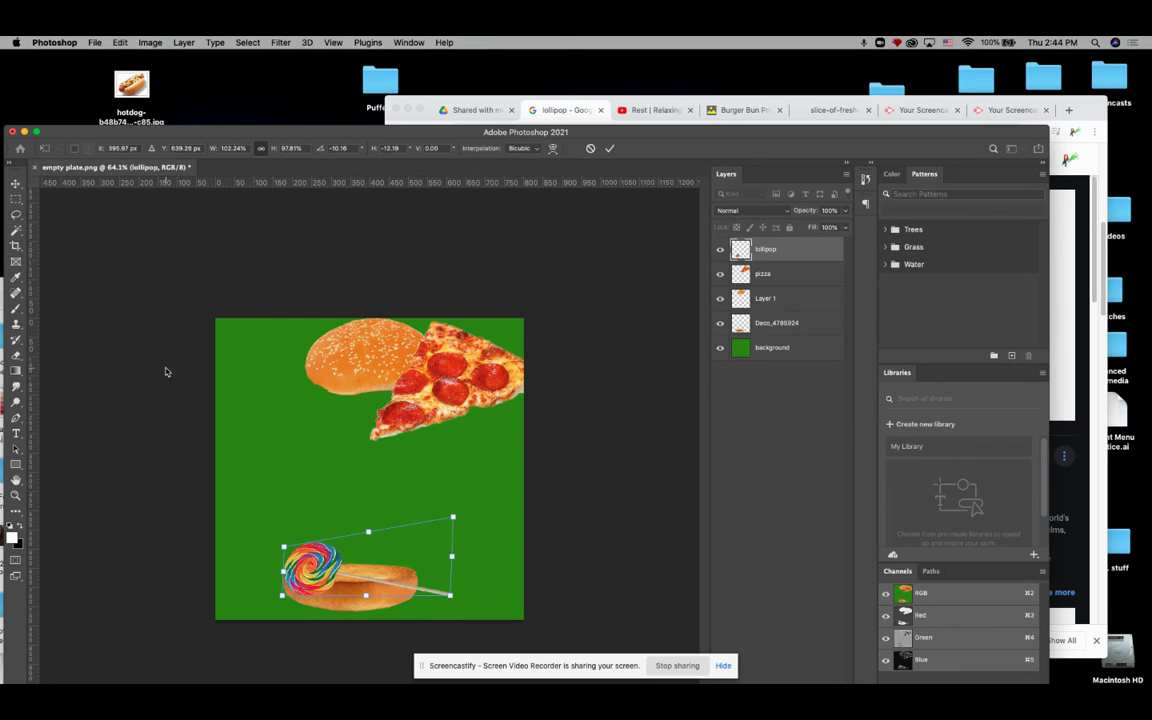
key("Return")
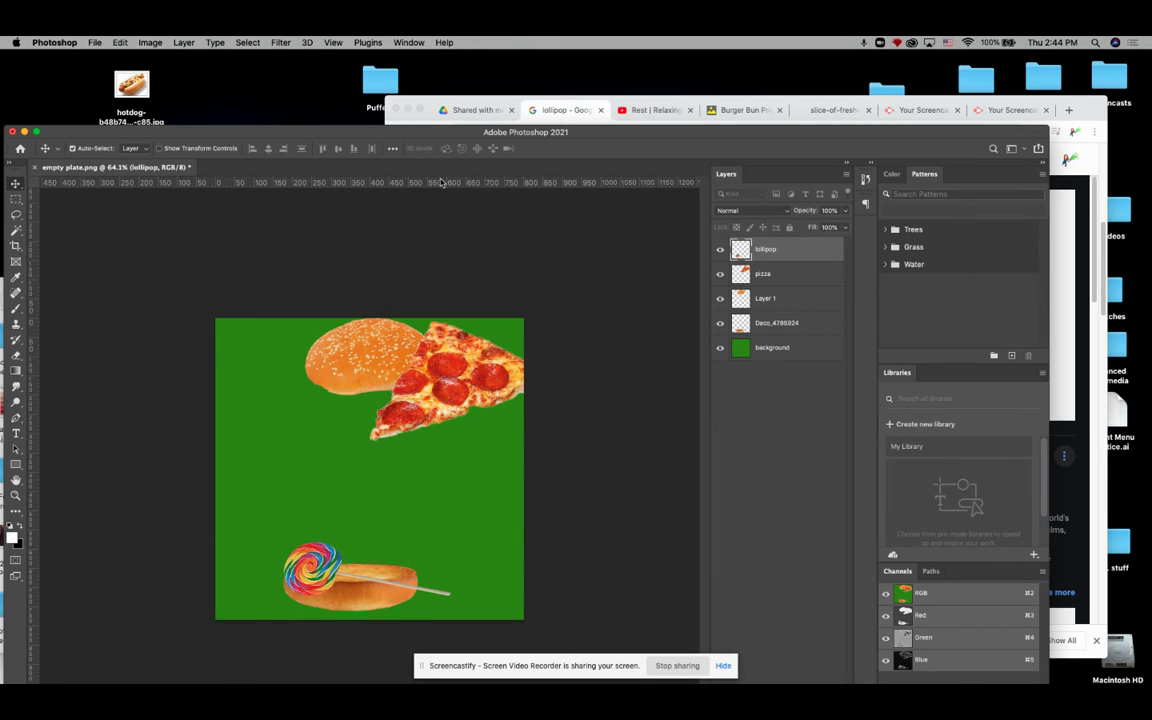
Place the hot dog photo into the collage and Magic Wand-select its white background
left_click_drag(131, 86, 357, 486)
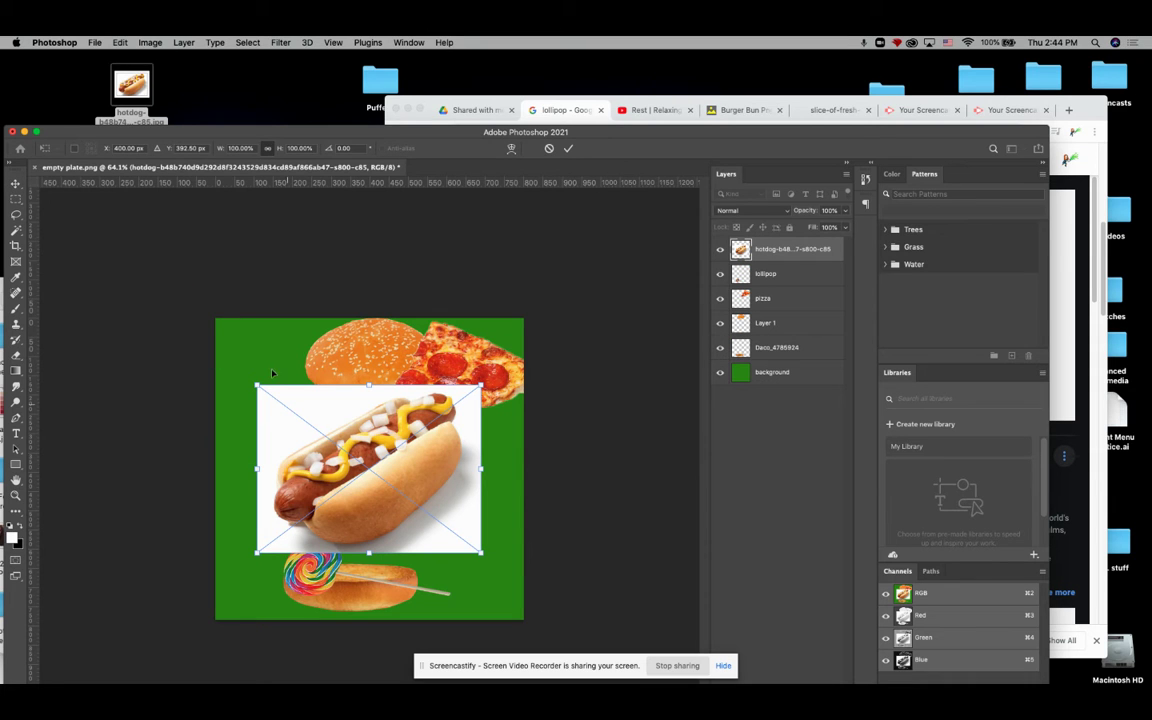
key("Return")
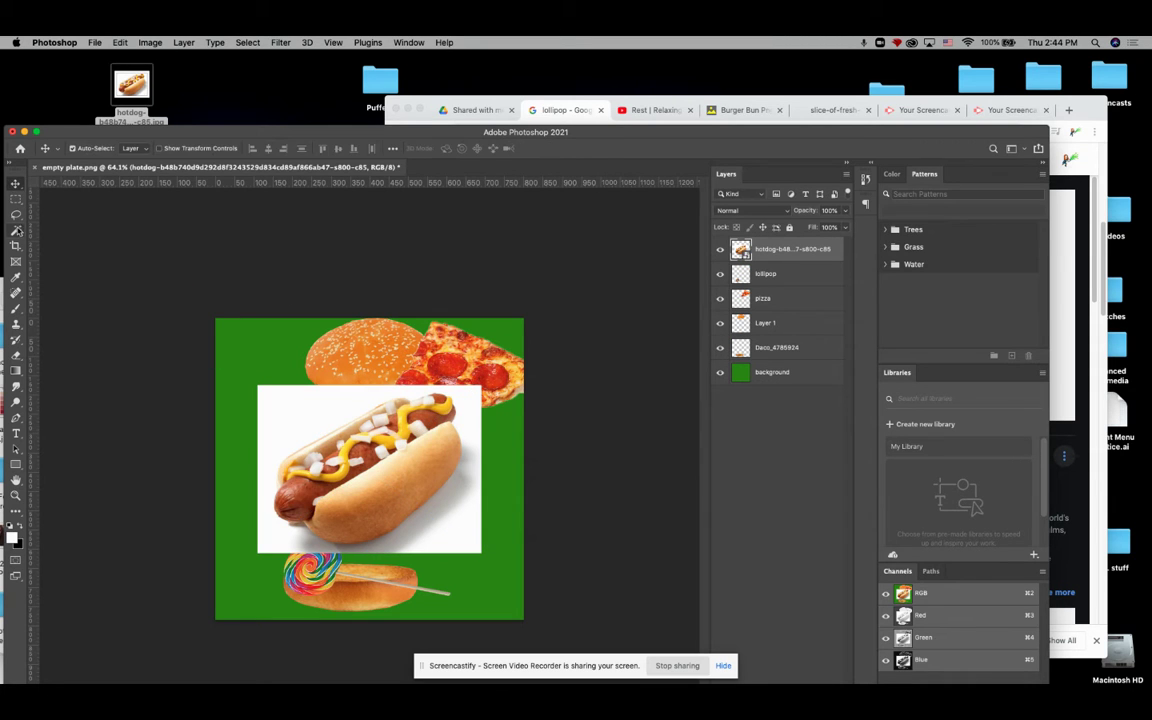
left_click(15, 230)
left_click(326, 418)
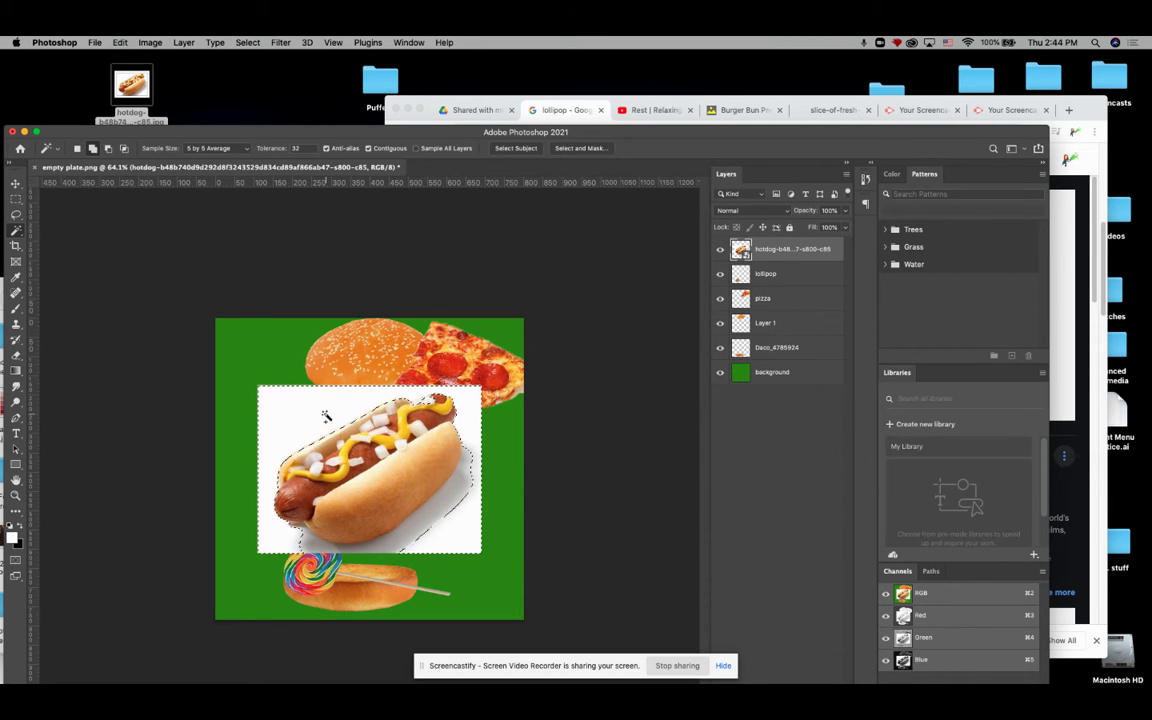
key("Delete")
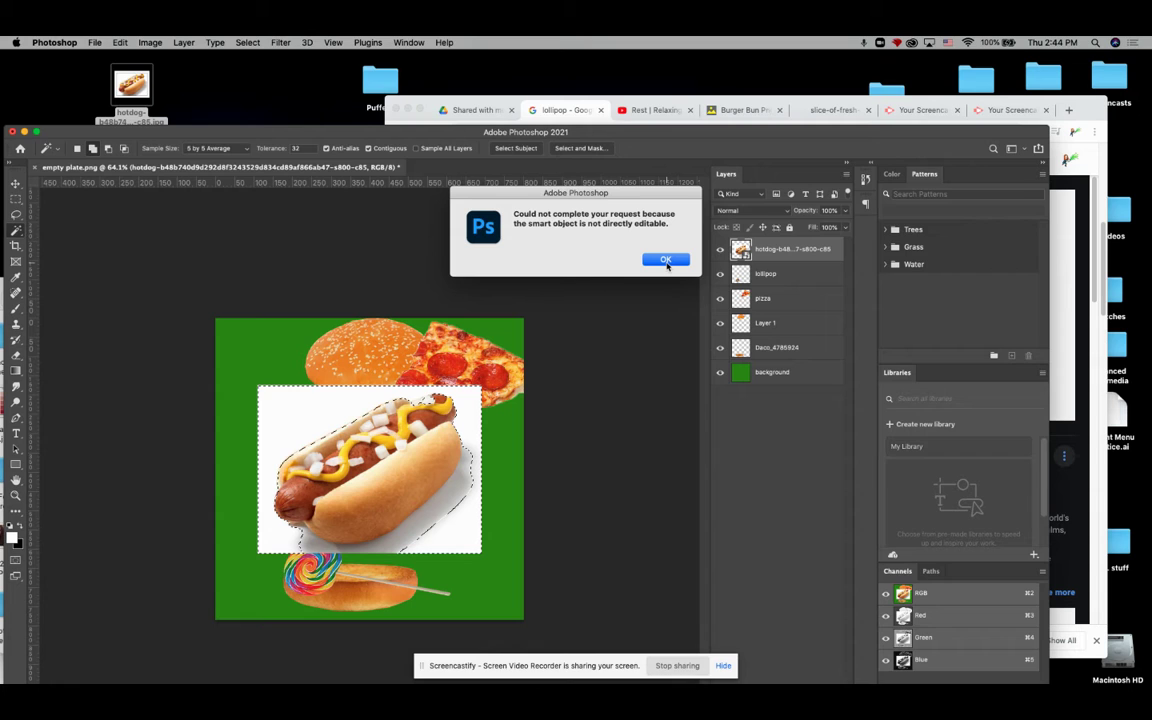
left_click(665, 260)
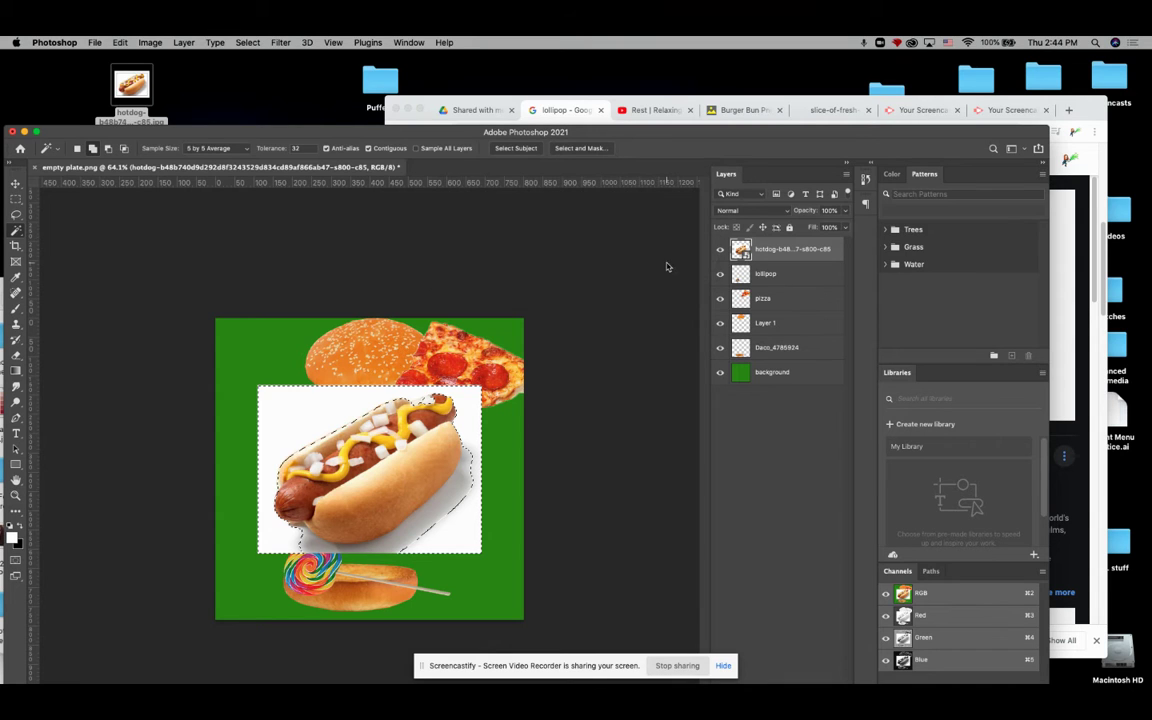
Rasterize the hot dog smart object and delete the selected white background
left_click(184, 42)
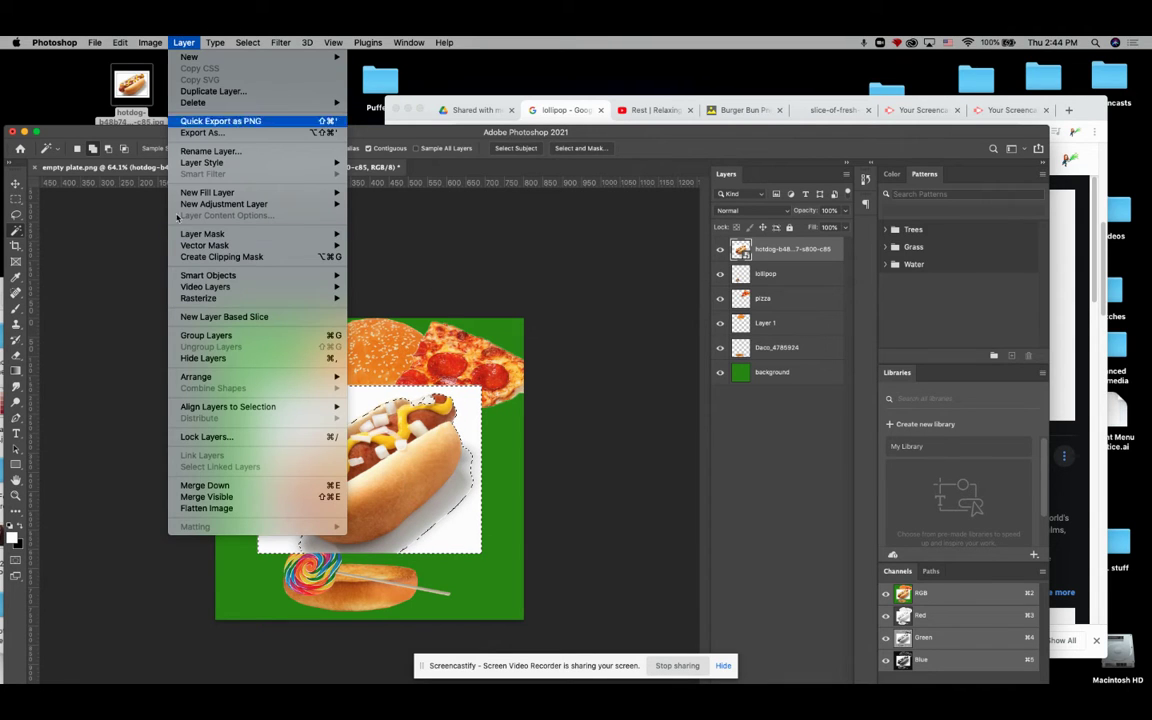
mouse_move(204, 300)
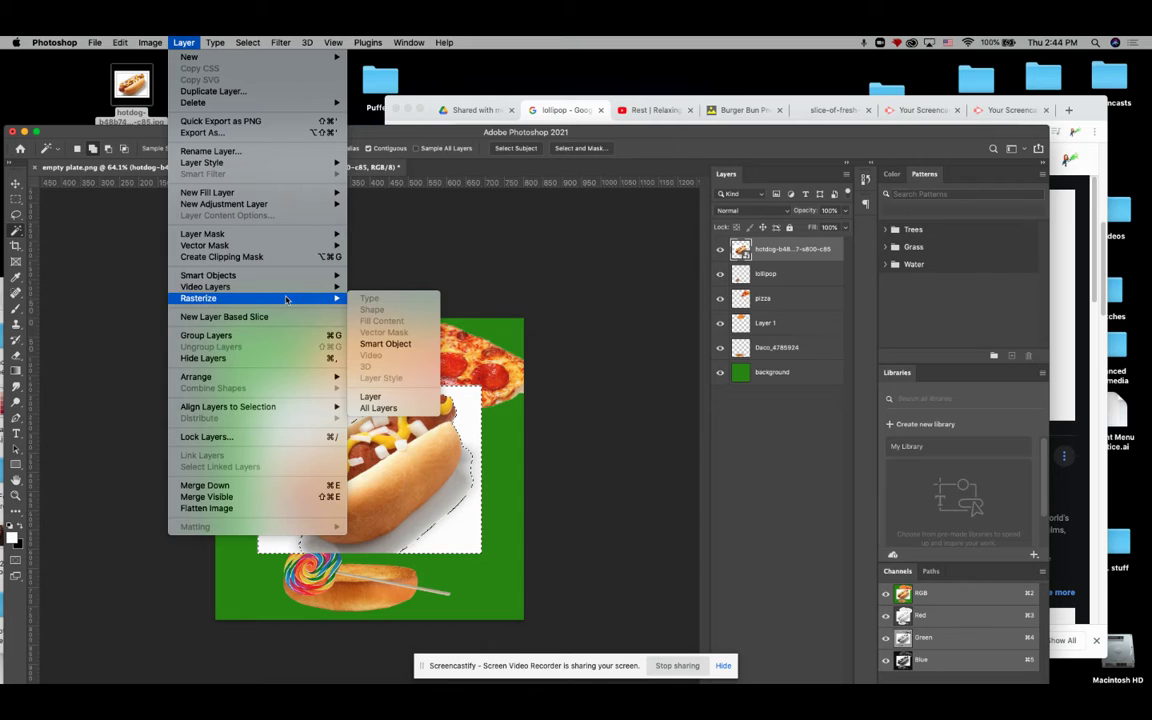
left_click(408, 346)
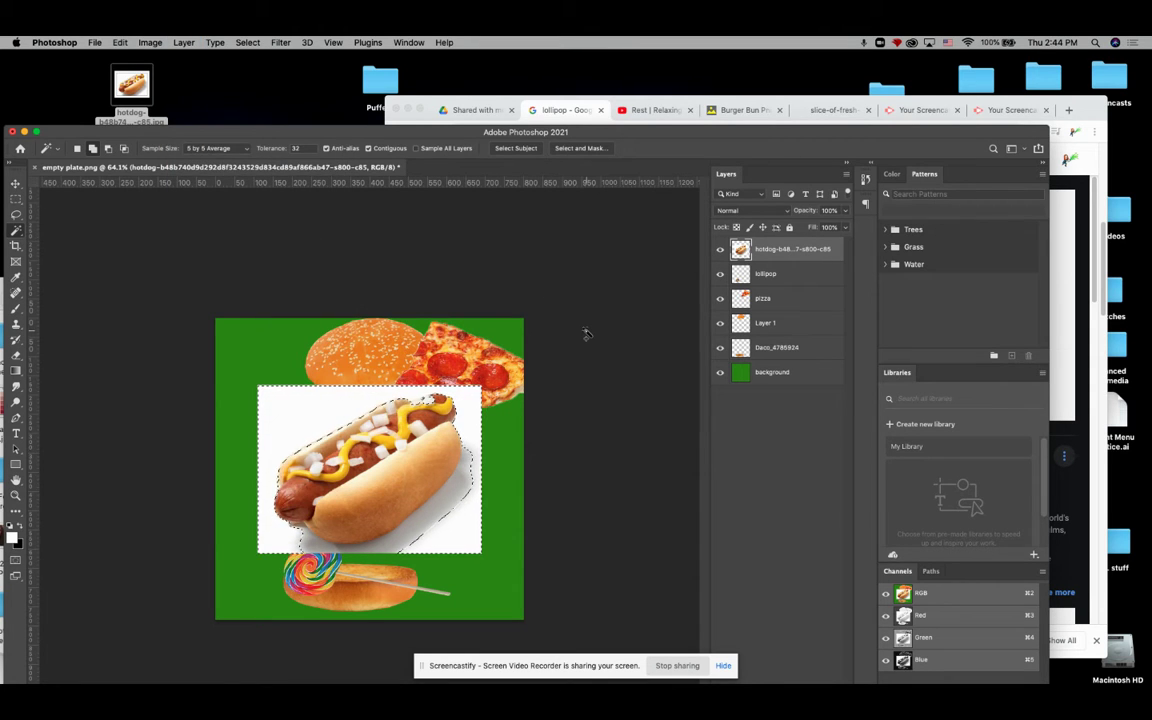
key("Delete")
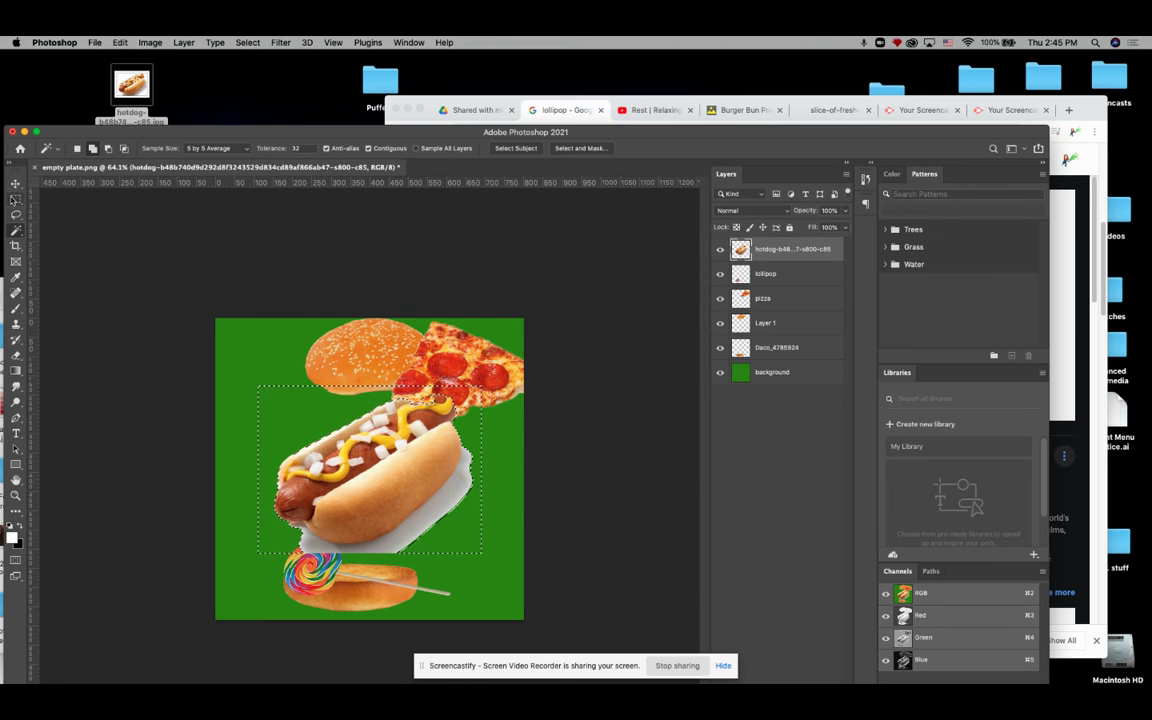
Select and delete the leftover white fringe below the hot dog, then deselect
left_click(15, 198)
key("ctrl+d")
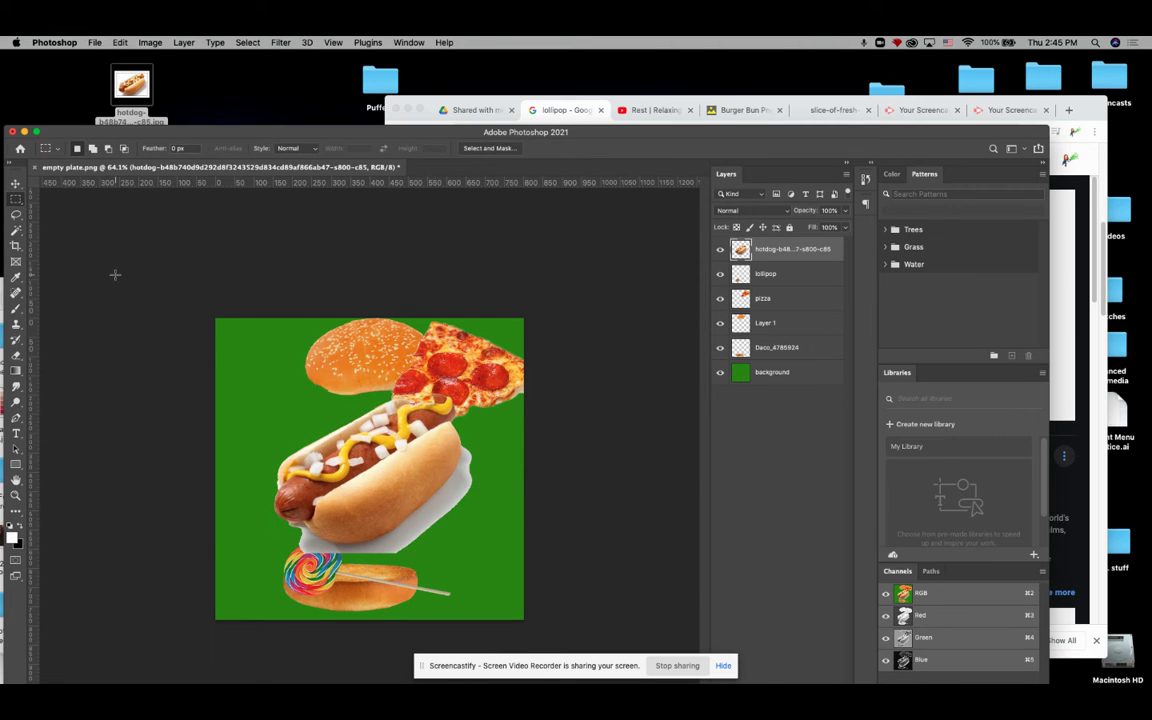
left_click(15, 231)
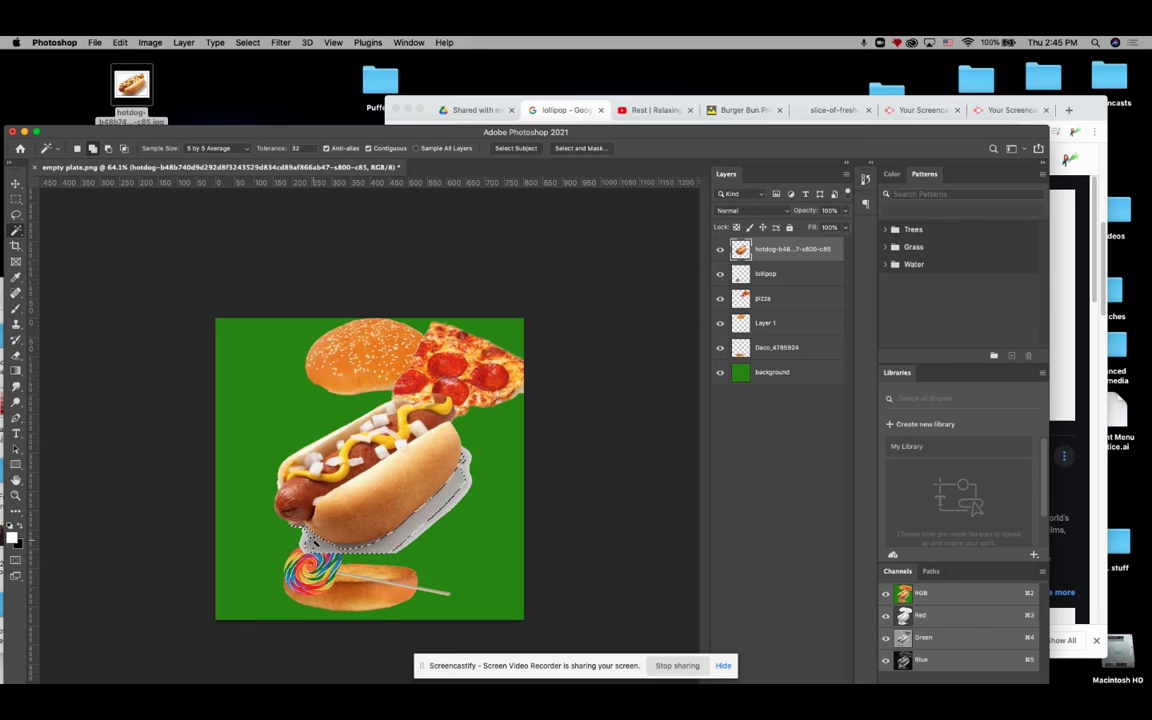
left_click(343, 539)
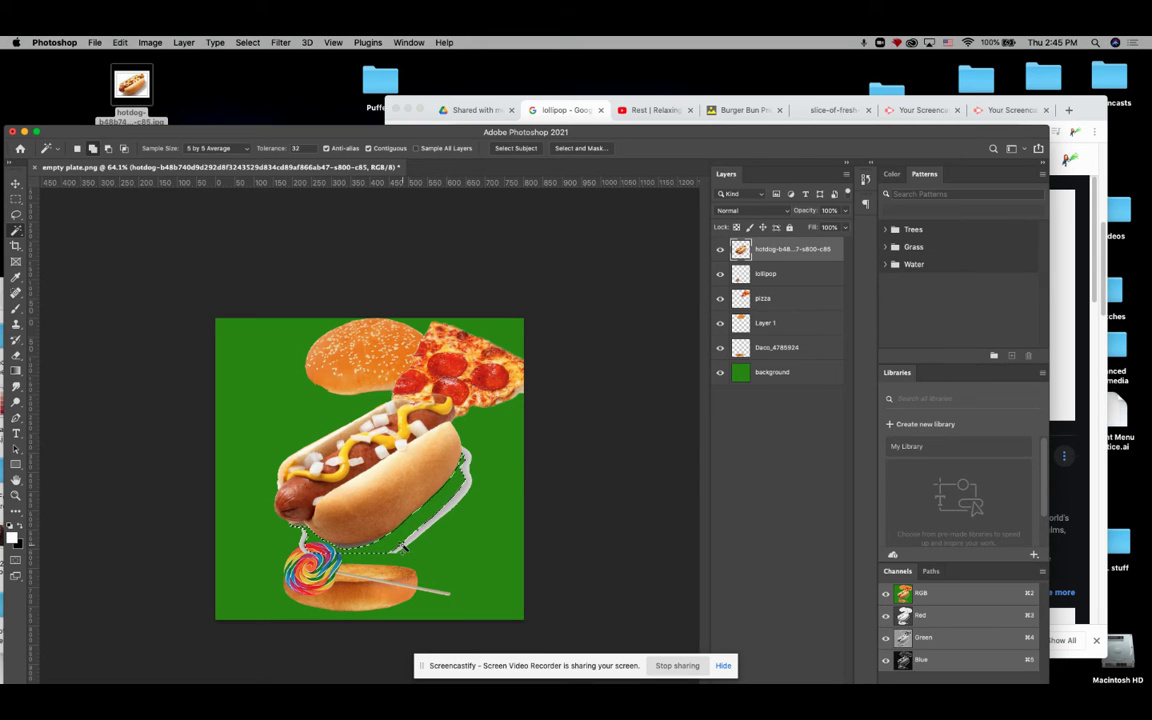
key("Delete")
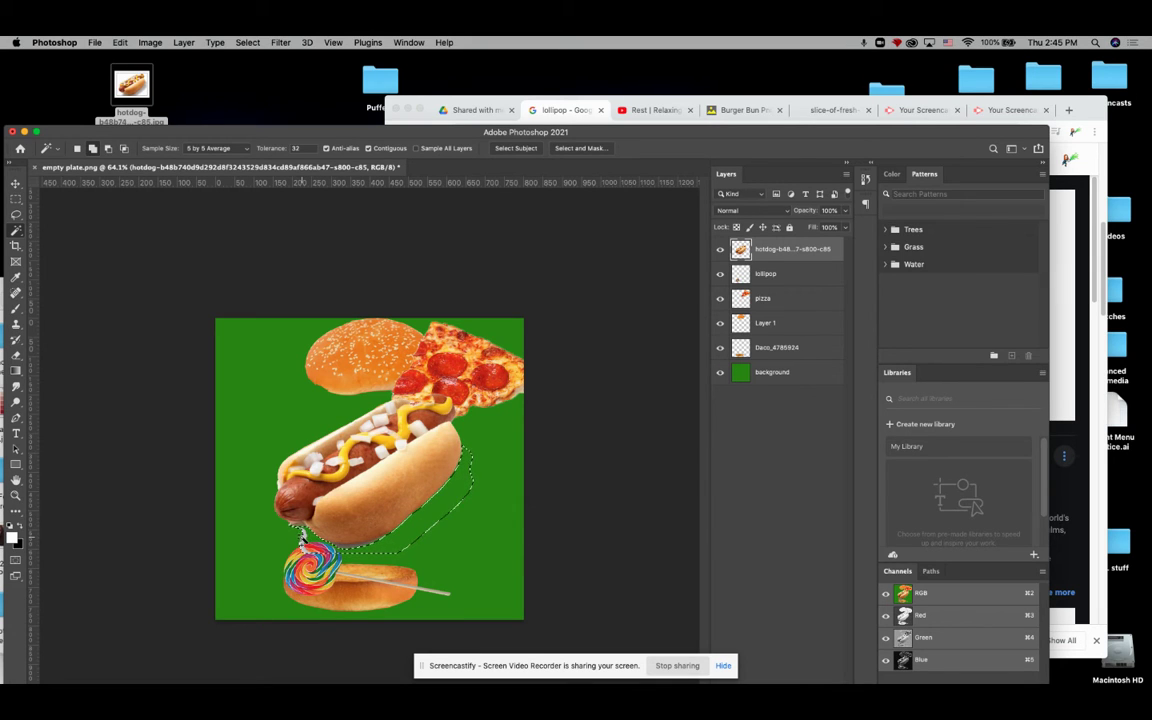
left_click(15, 198)
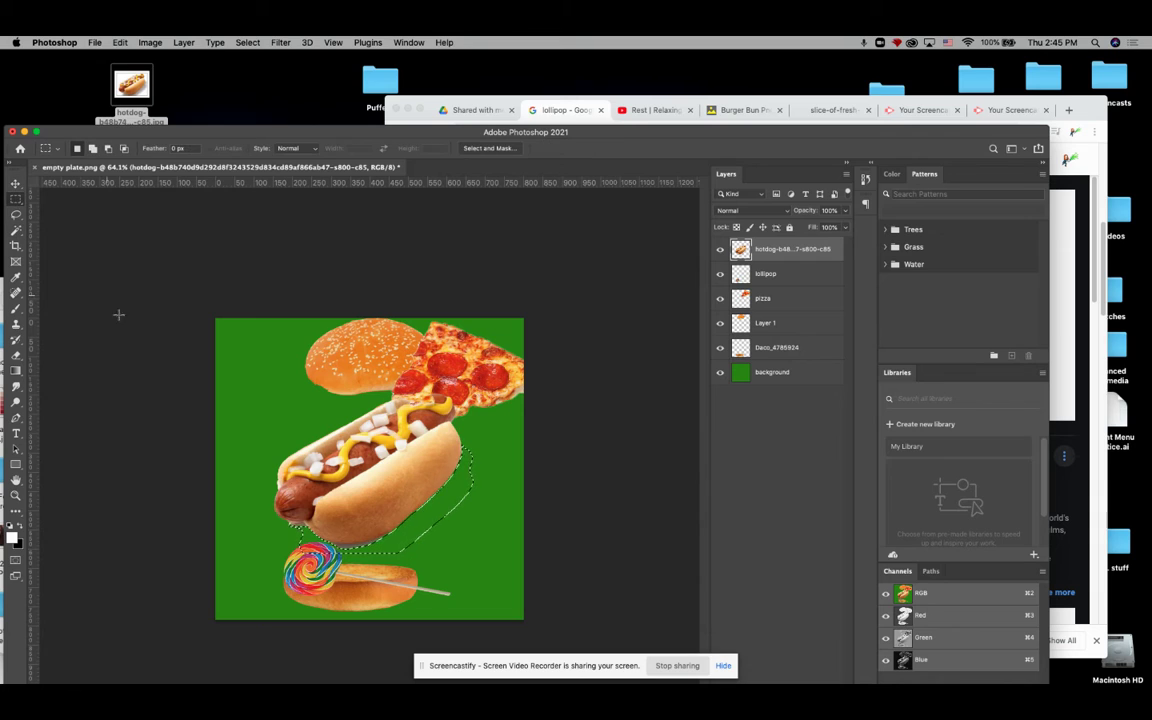
left_click(118, 320)
key("super+t")
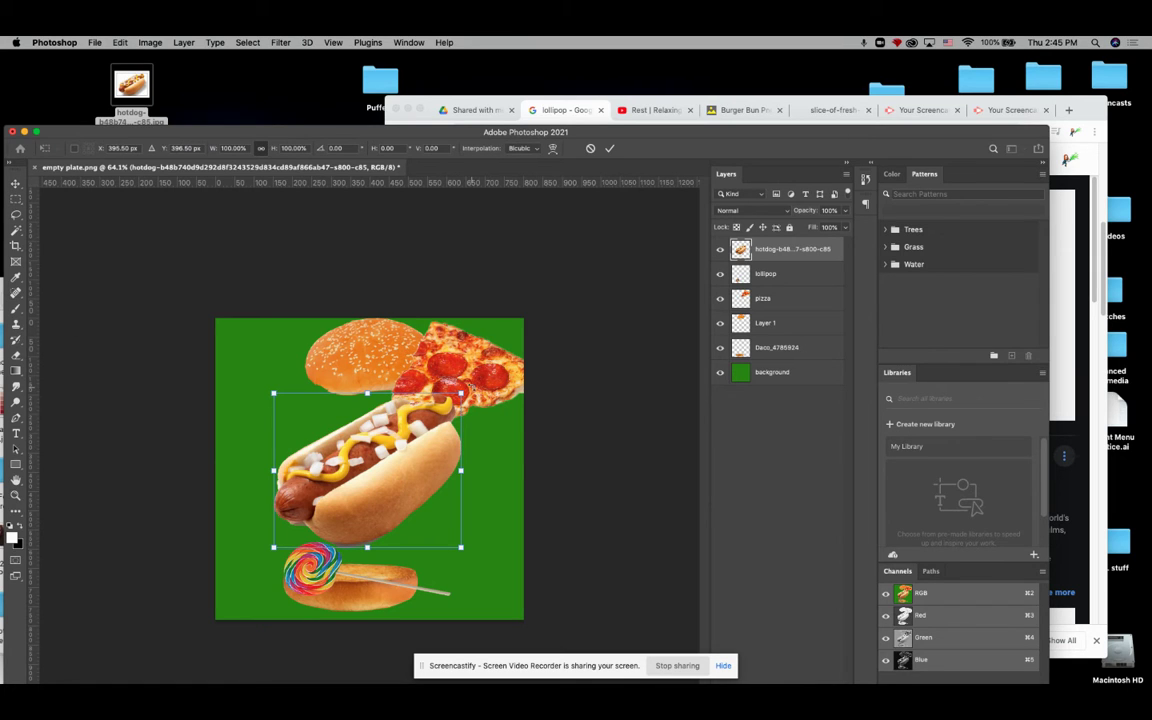
Rotate the hot dog about 37°, shrink it onto the bun, and bring the lollipop in front
left_click_drag(466, 388, 485, 457)
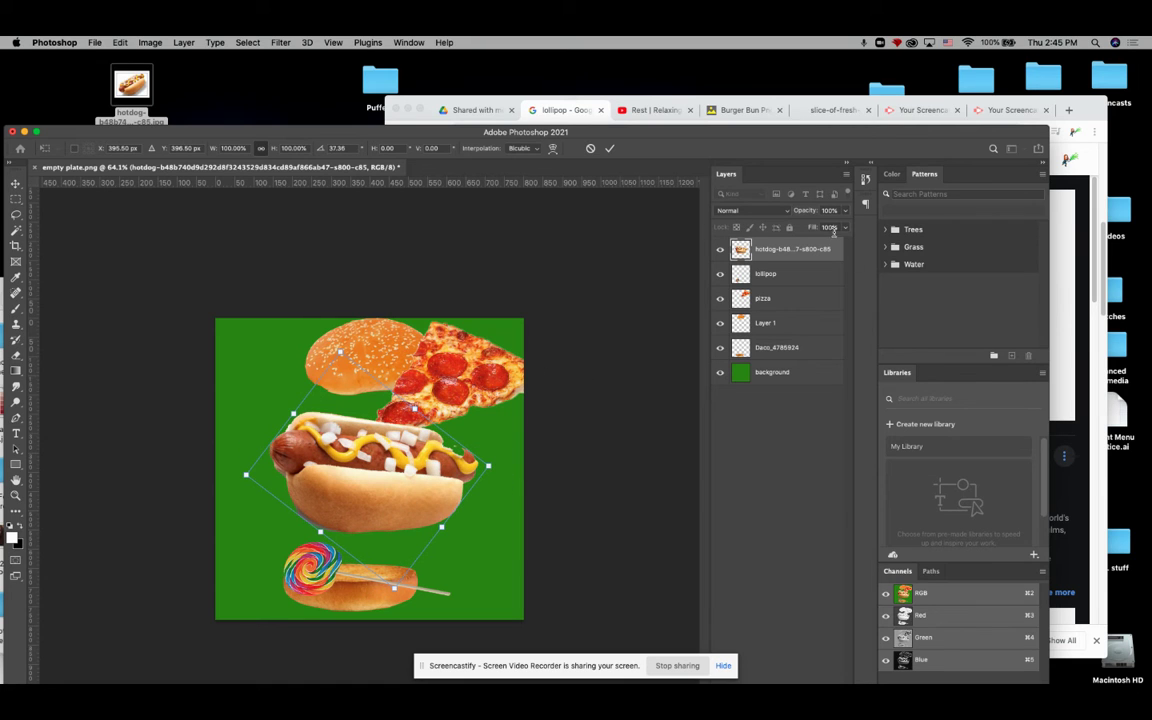
left_click_drag(489, 466, 373, 530)
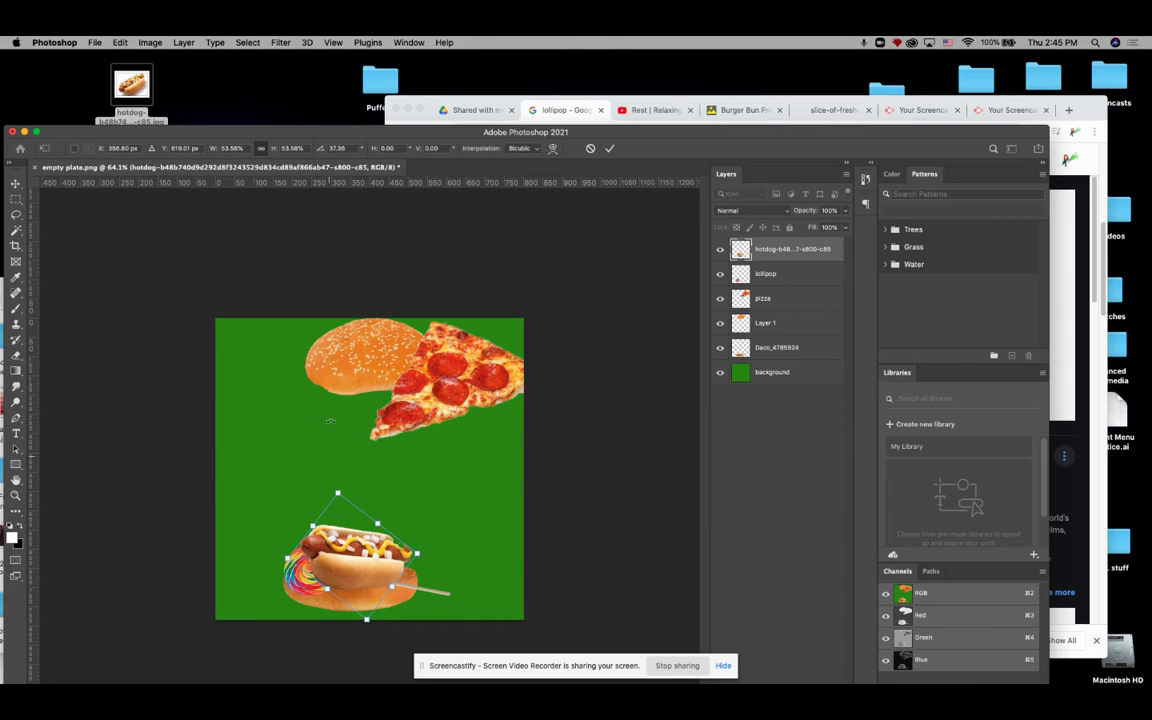
key("Return")
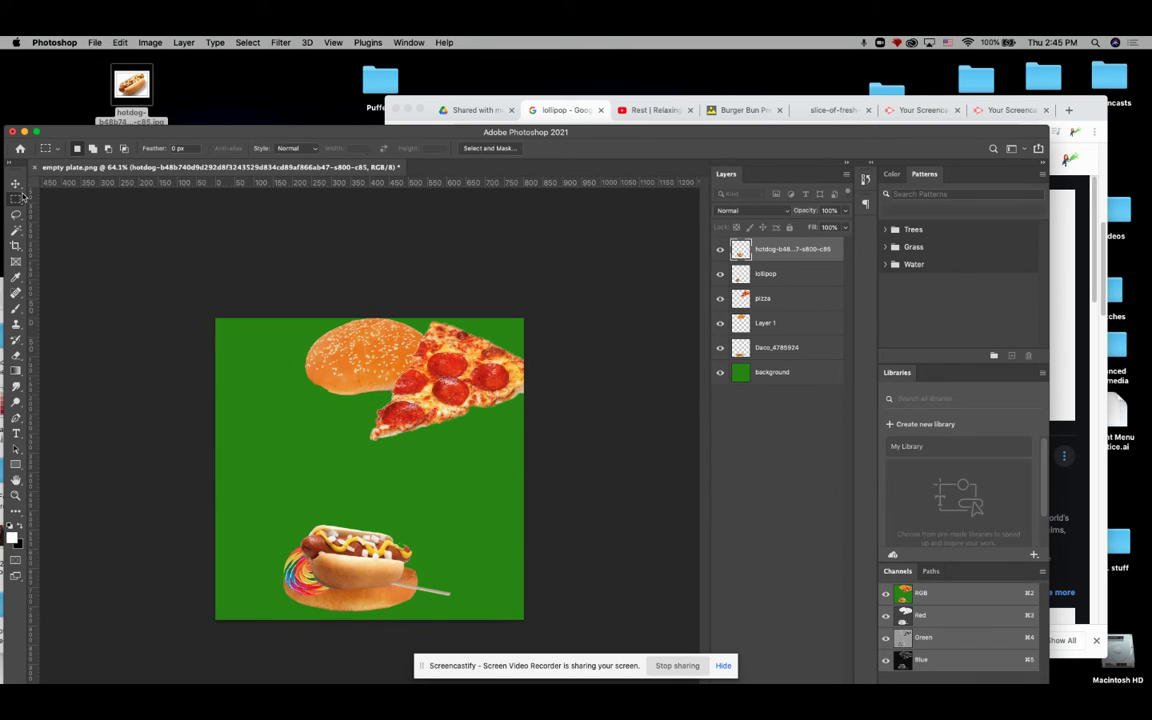
left_click(762, 274)
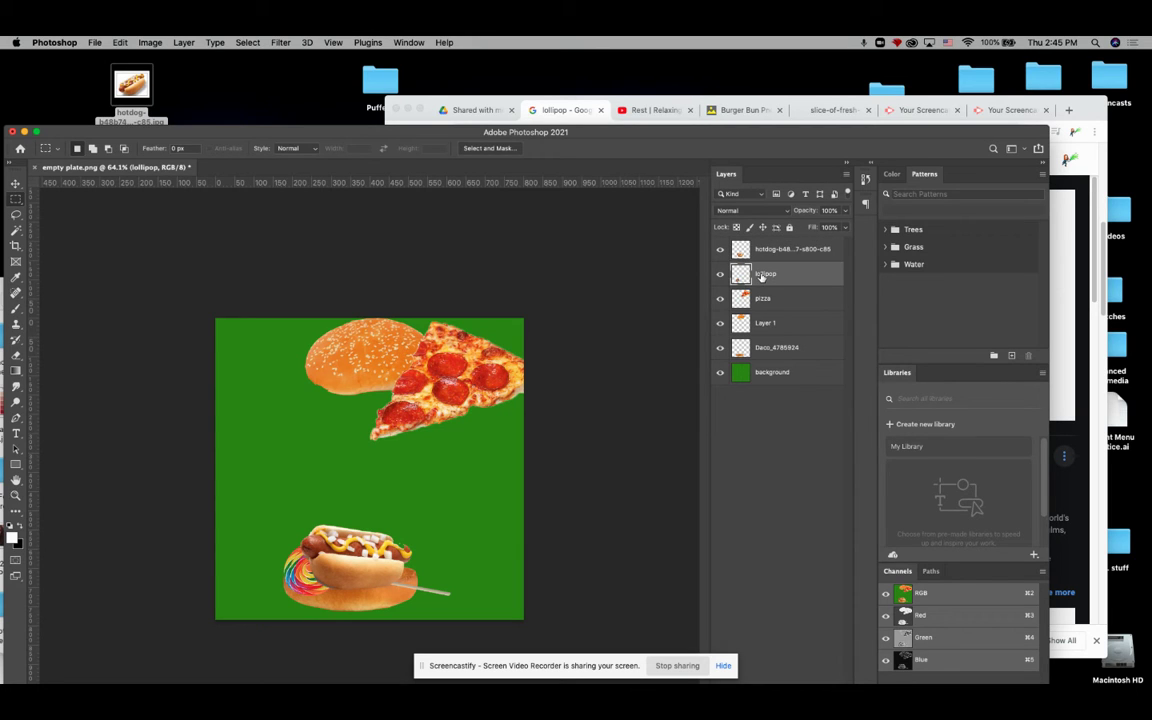
left_click_drag(762, 274, 655, 228)
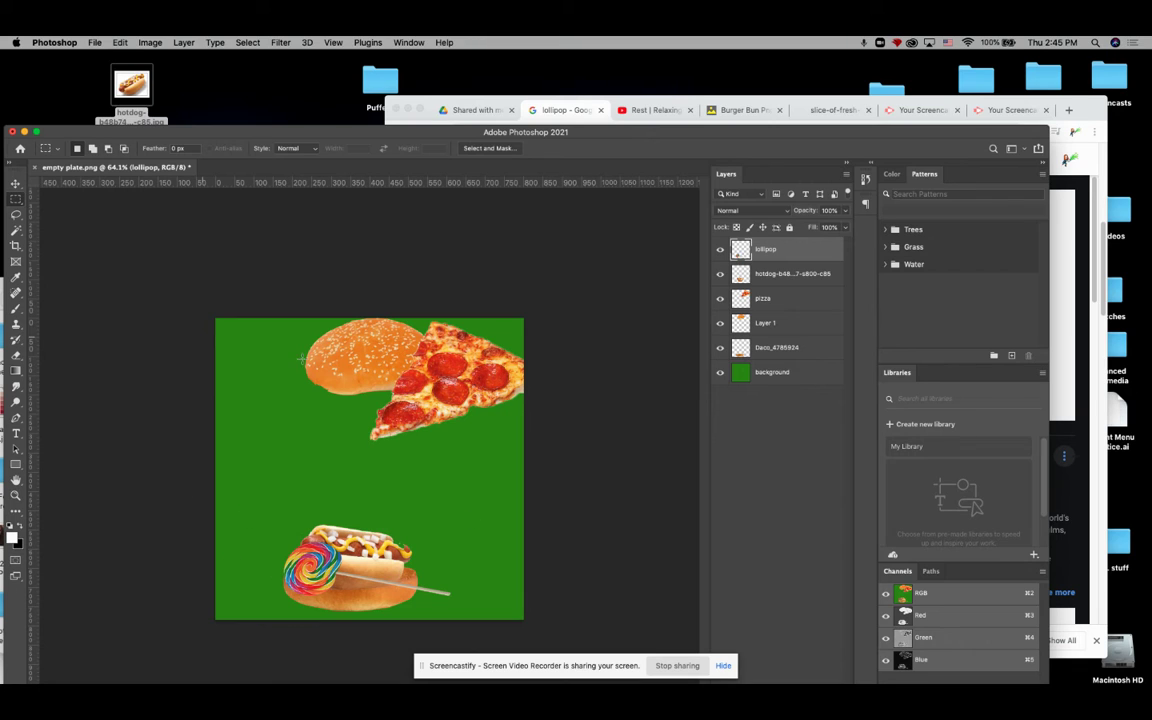
Move the pizza slice down and delete the white bar to its right
left_click(15, 183)
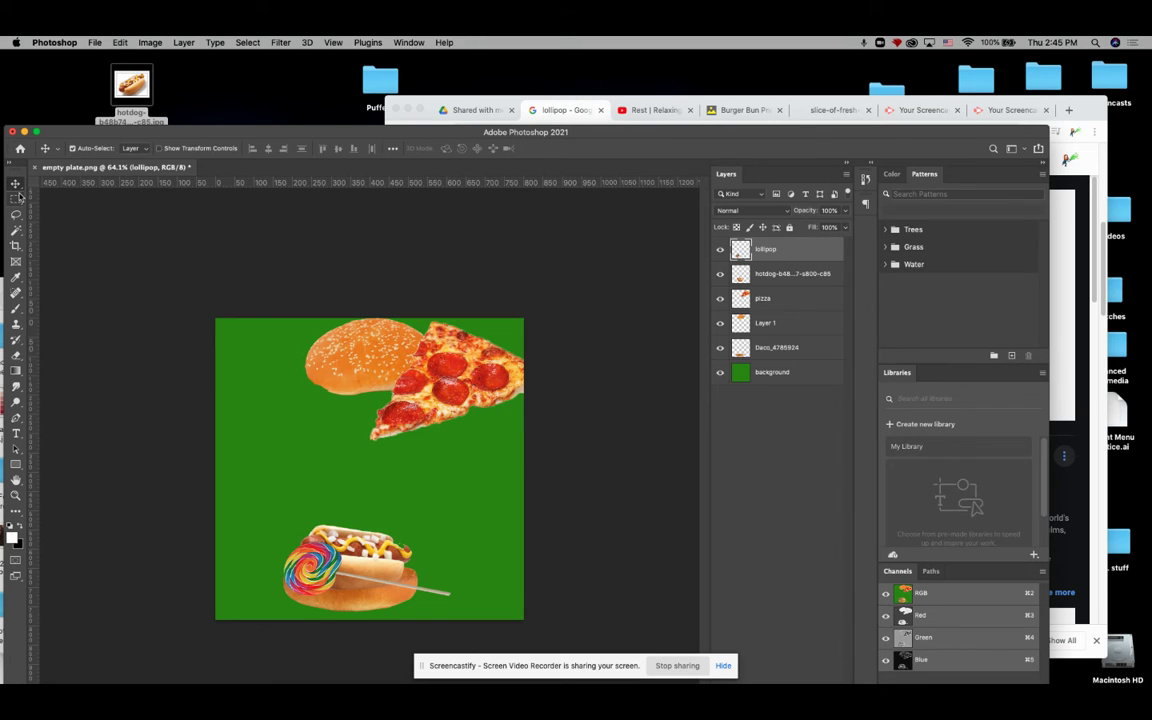
left_click_drag(445, 350, 396, 472)
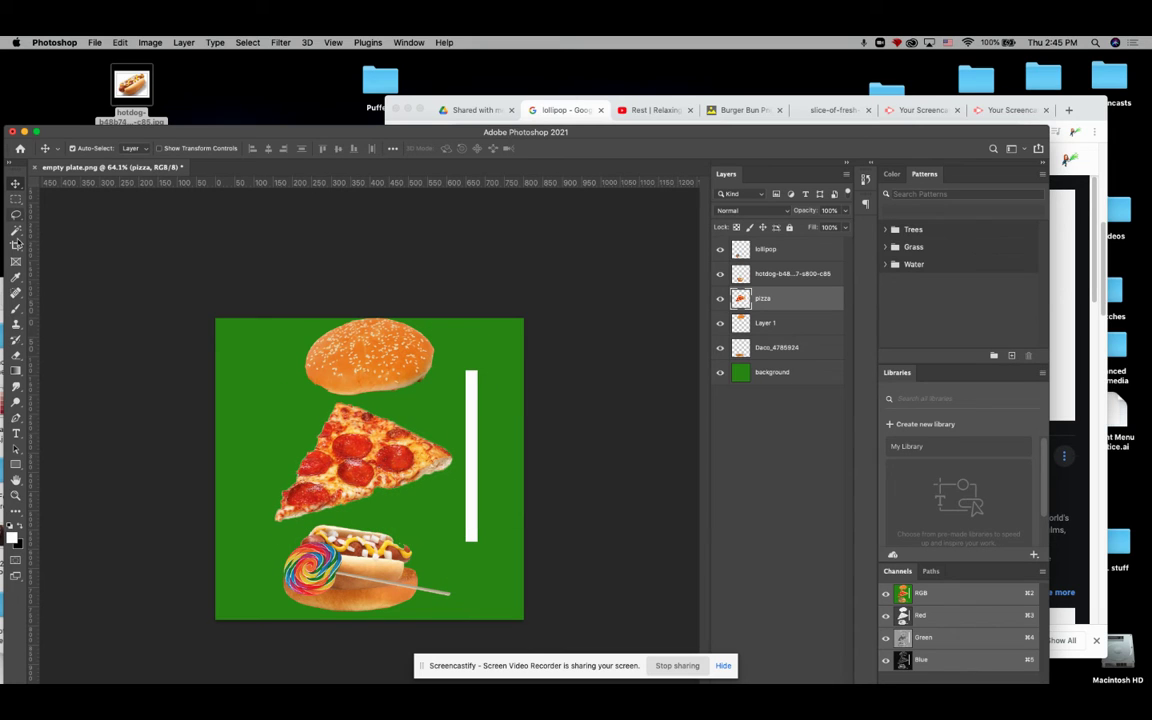
left_click(15, 200)
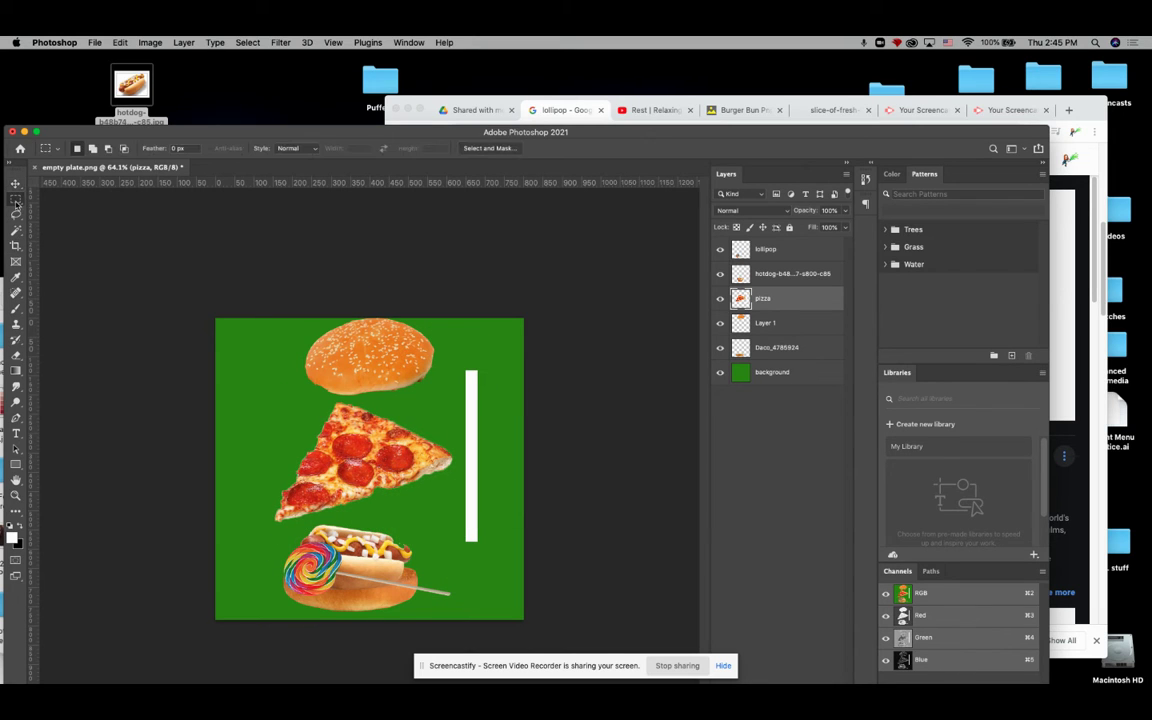
left_click_drag(459, 360, 489, 564)
key("Delete")
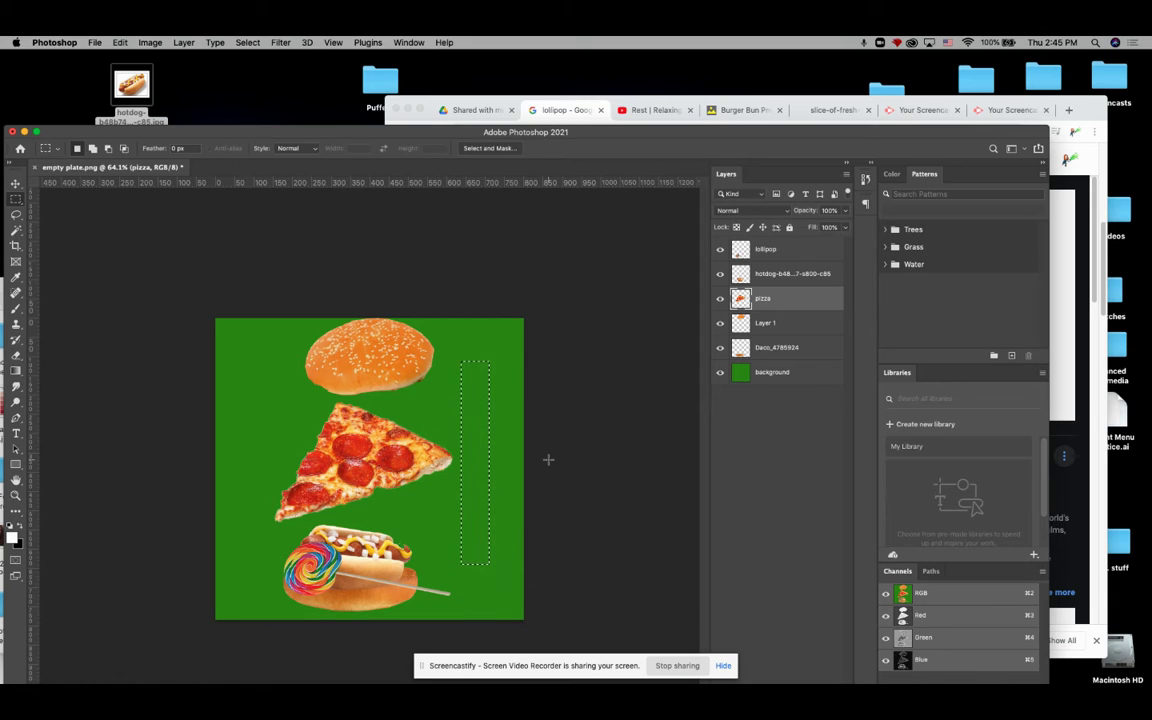
left_click(220, 358)
Put the pizza layer at the top of the stack and position it overlapping the hot dog
left_click(15, 183)
mouse_move(345, 458)
left_mouse_down()
mouse_move(352, 496)
mouse_move(342, 502)
mouse_move(353, 452)
left_mouse_up()
left_click_drag(765, 294, 700, 240)
left_click_drag(350, 425, 328, 493)
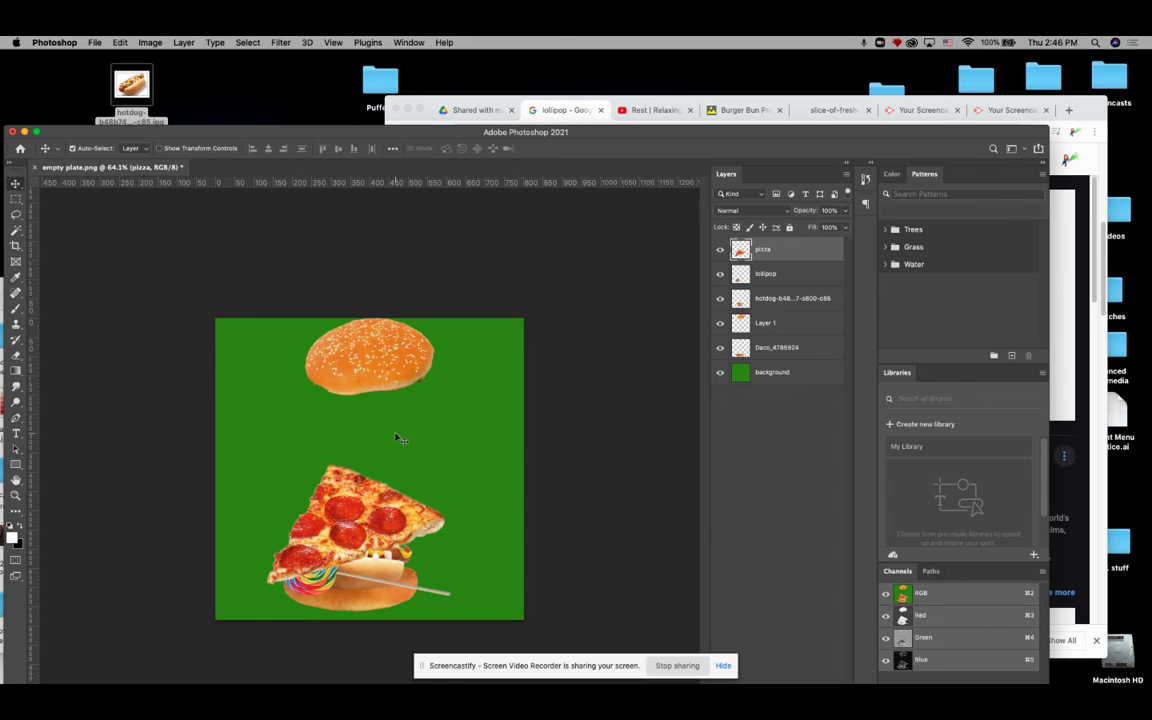
left_click_drag(335, 539, 350, 495)
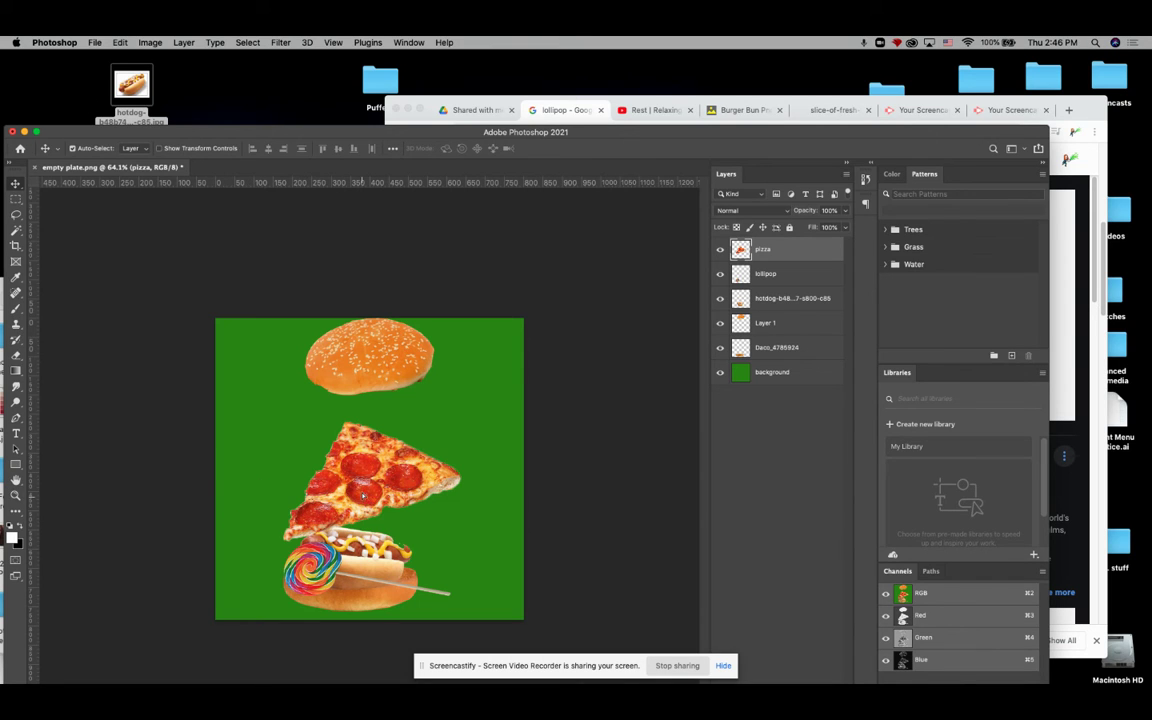
left_click_drag(330, 450, 325, 453)
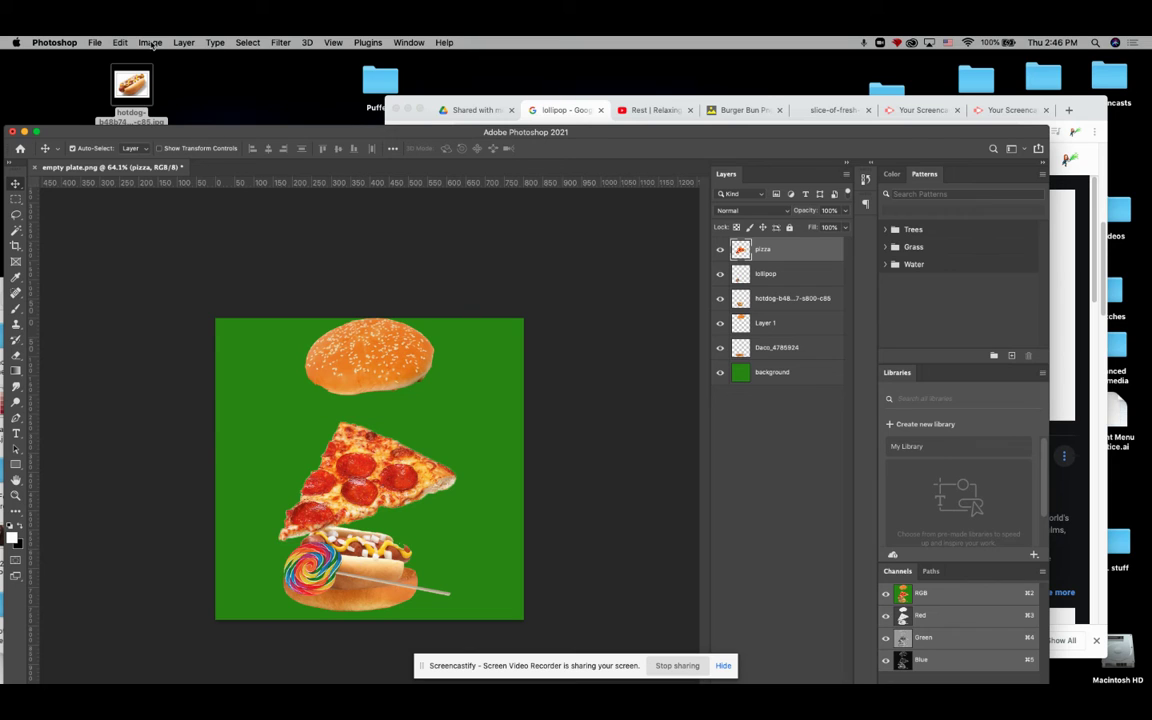
Start a Puppet Warp on the pizza slice and pin its top and right tip
left_click(119, 42)
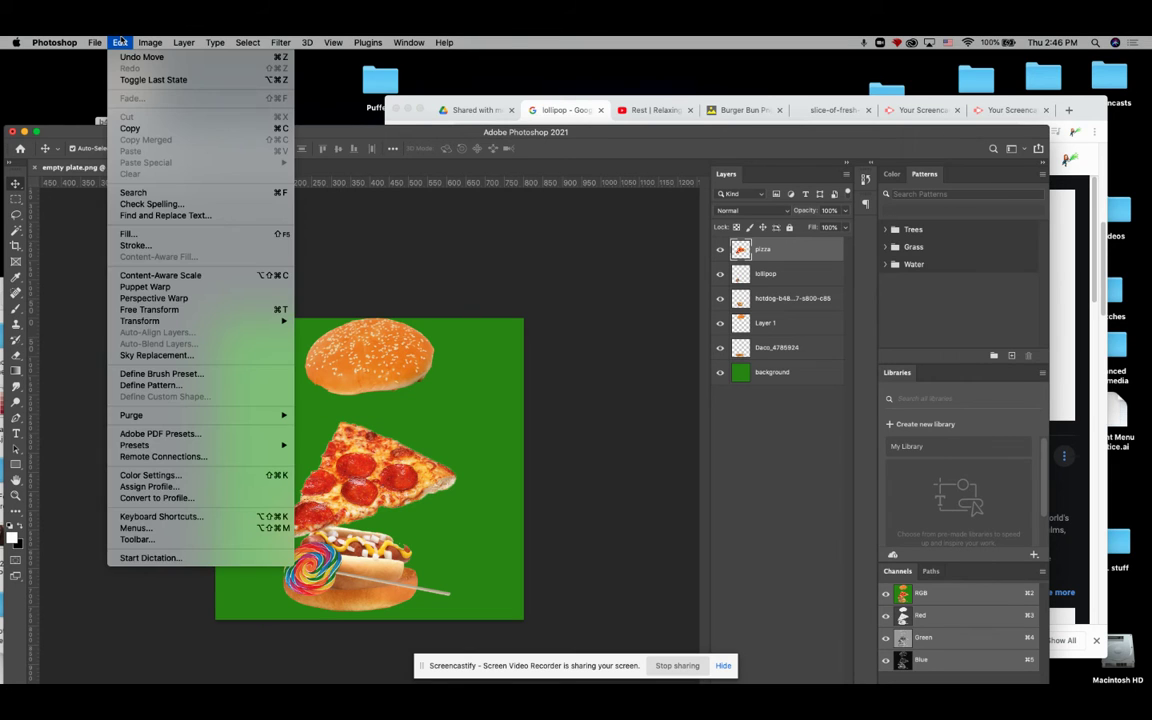
left_click(148, 287)
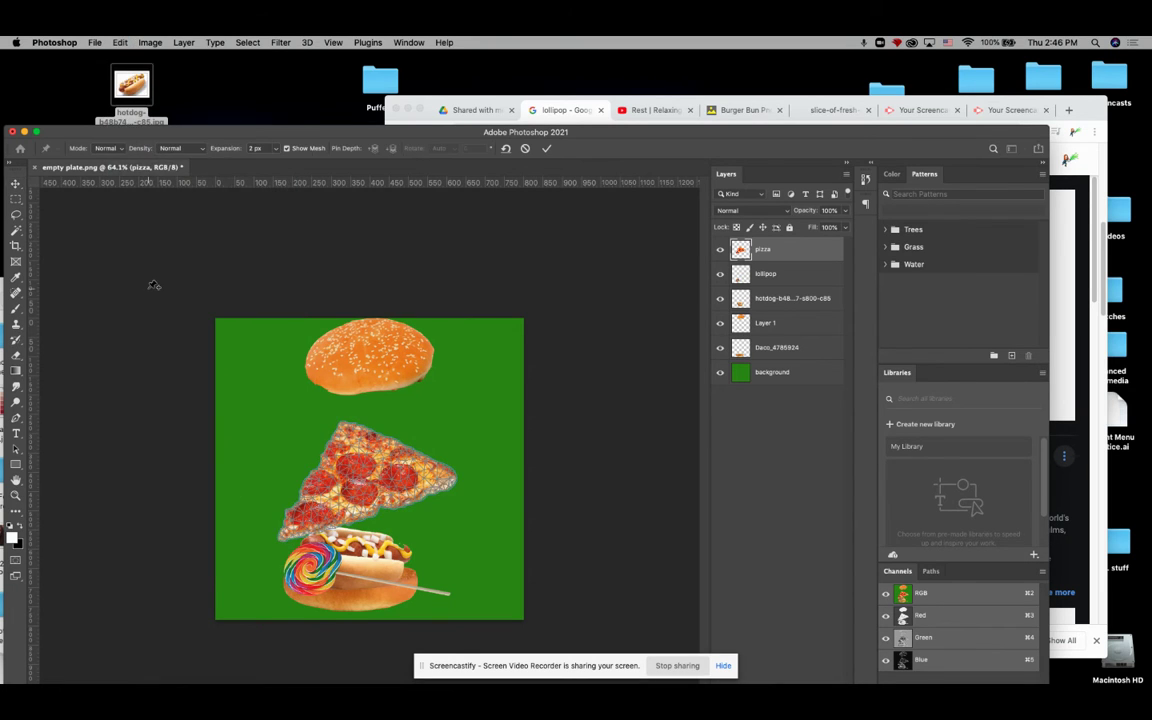
left_click(342, 429)
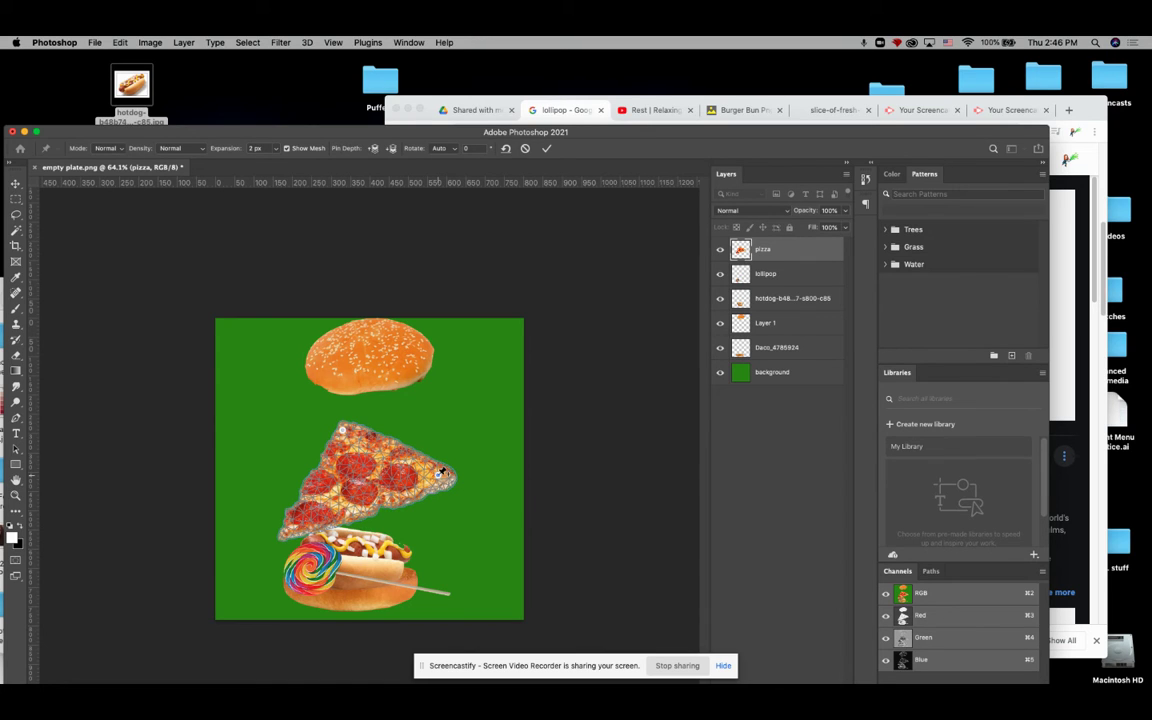
left_click(438, 474)
left_click(440, 481)
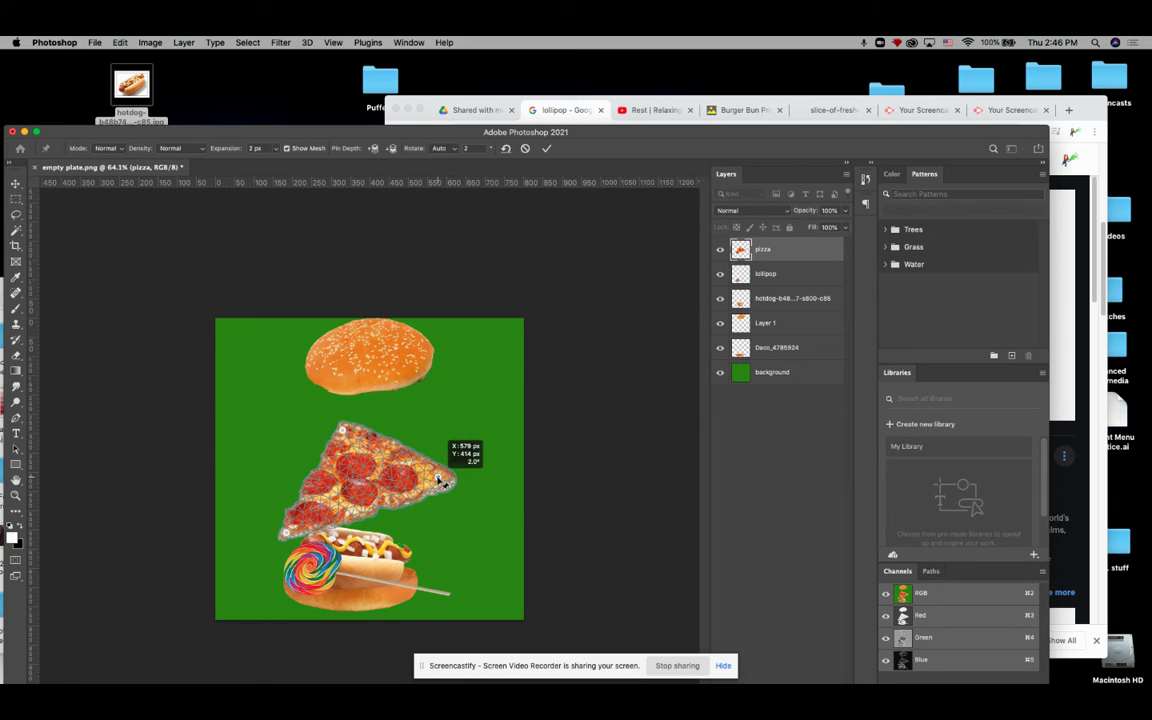
Drag the pins to bend the pizza's tips down over the lollipop, then apply the warp
left_click_drag(440, 481, 408, 539)
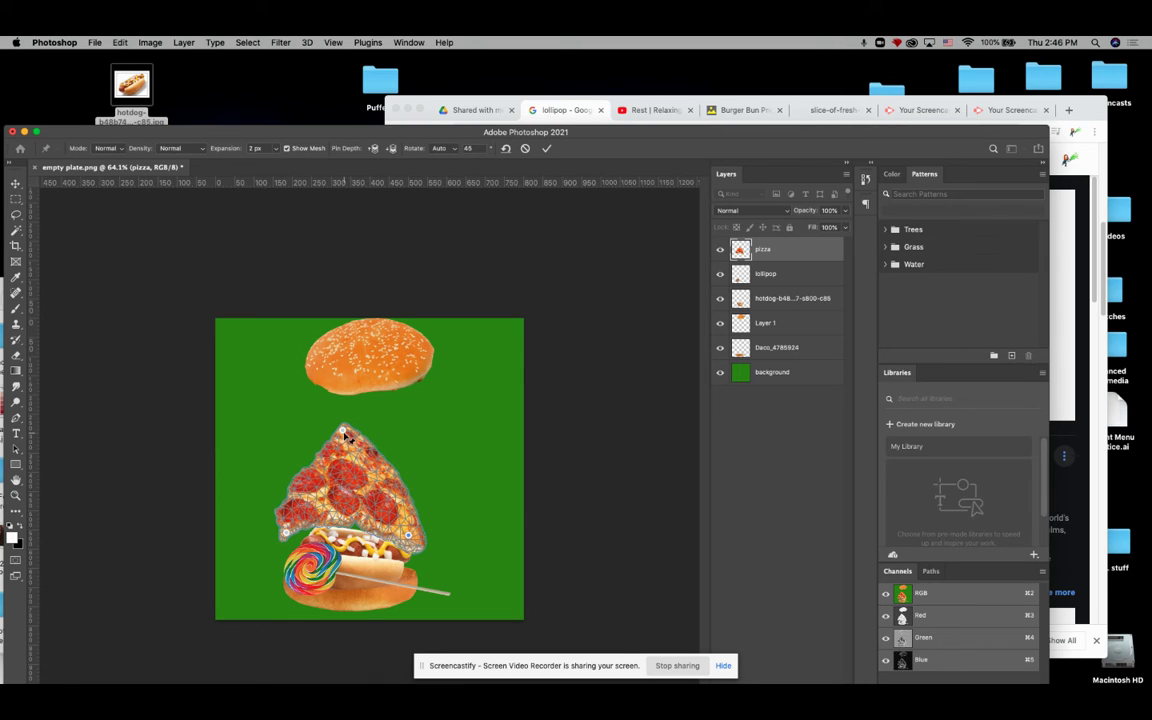
left_click_drag(343, 430, 348, 480)
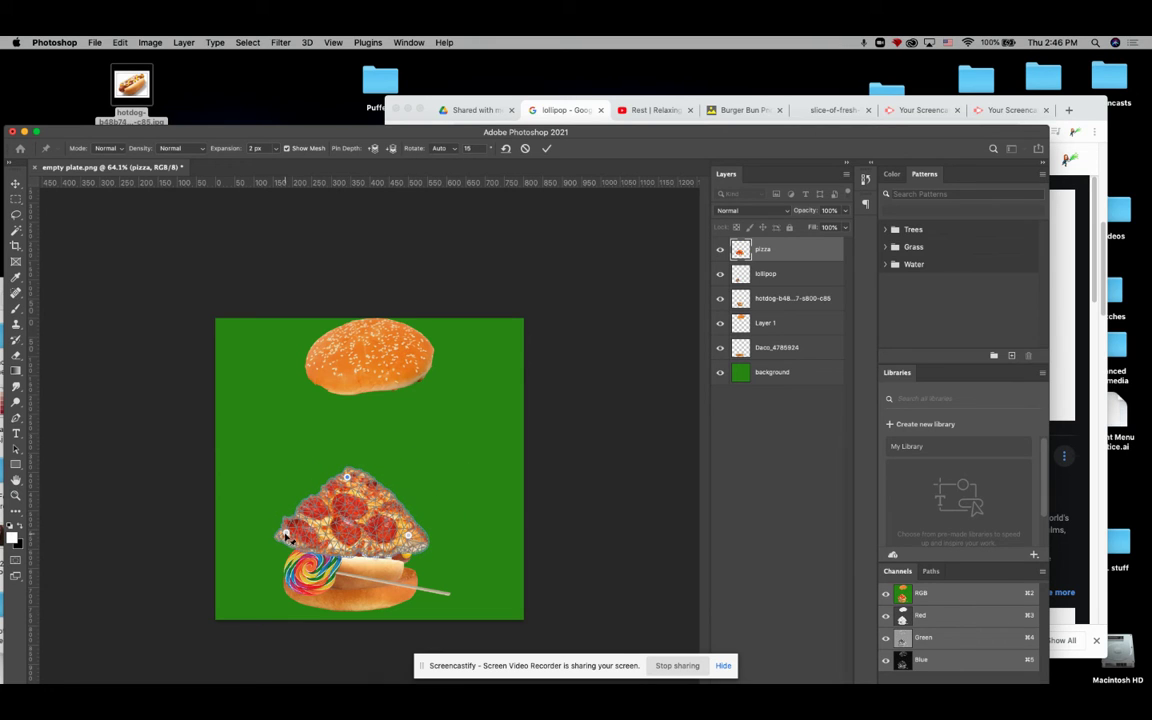
left_click_drag(287, 537, 298, 577)
left_click_drag(347, 478, 380, 492)
left_click_drag(408, 536, 394, 579)
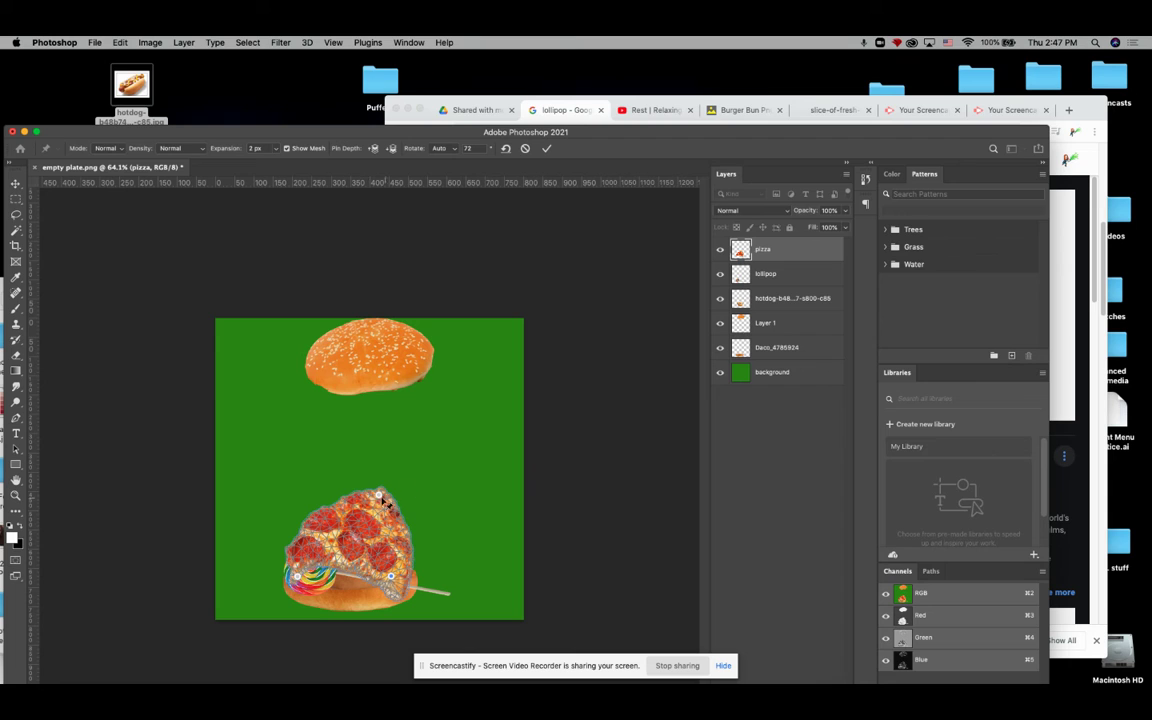
left_click_drag(379, 498, 404, 480)
key("Return")
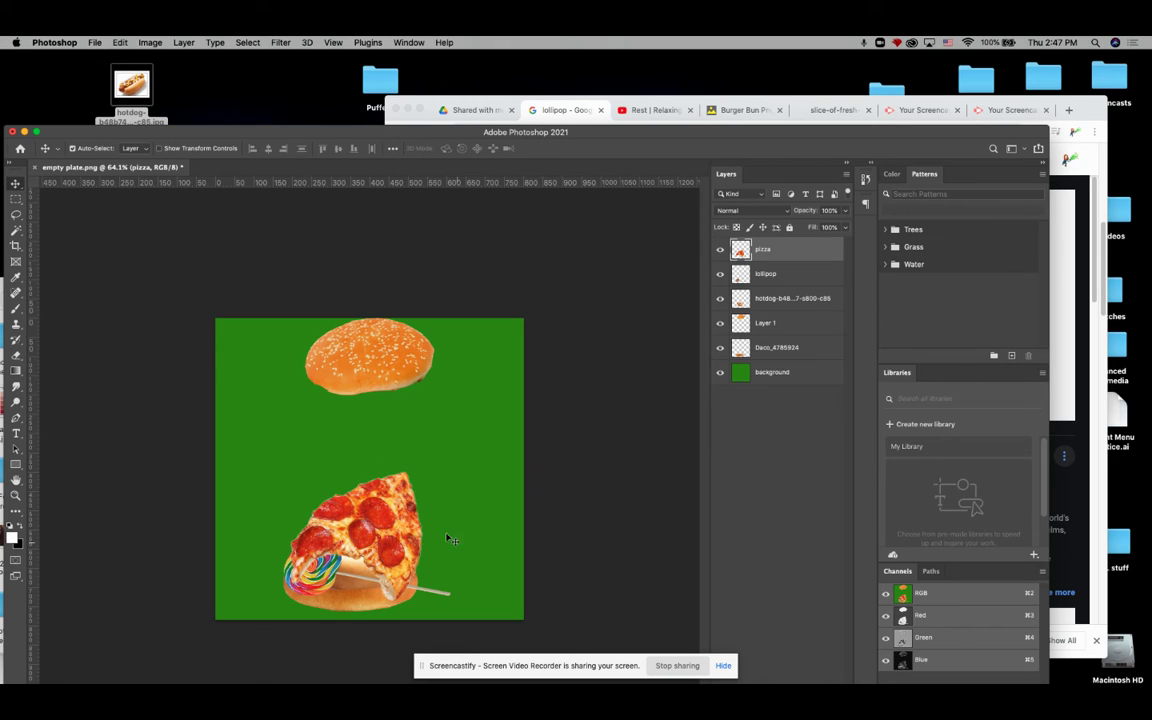
Rotate the pizza about -20 degrees and move it up and left
key("super+t")
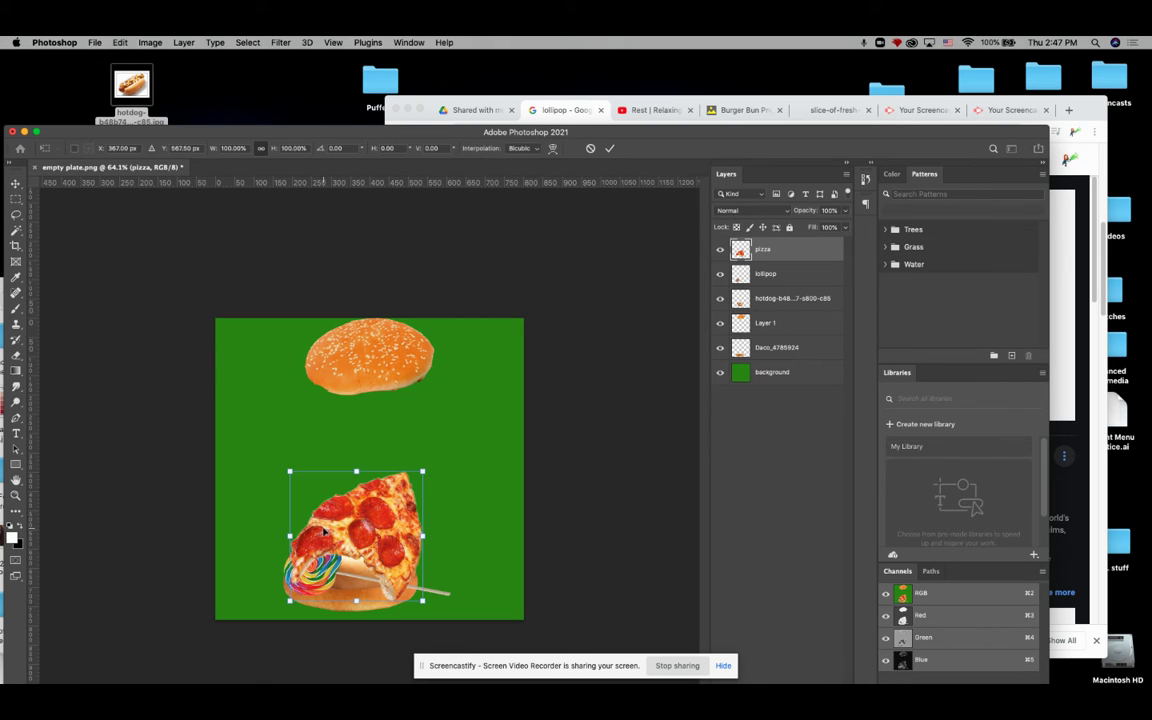
left_click_drag(432, 465, 381, 487)
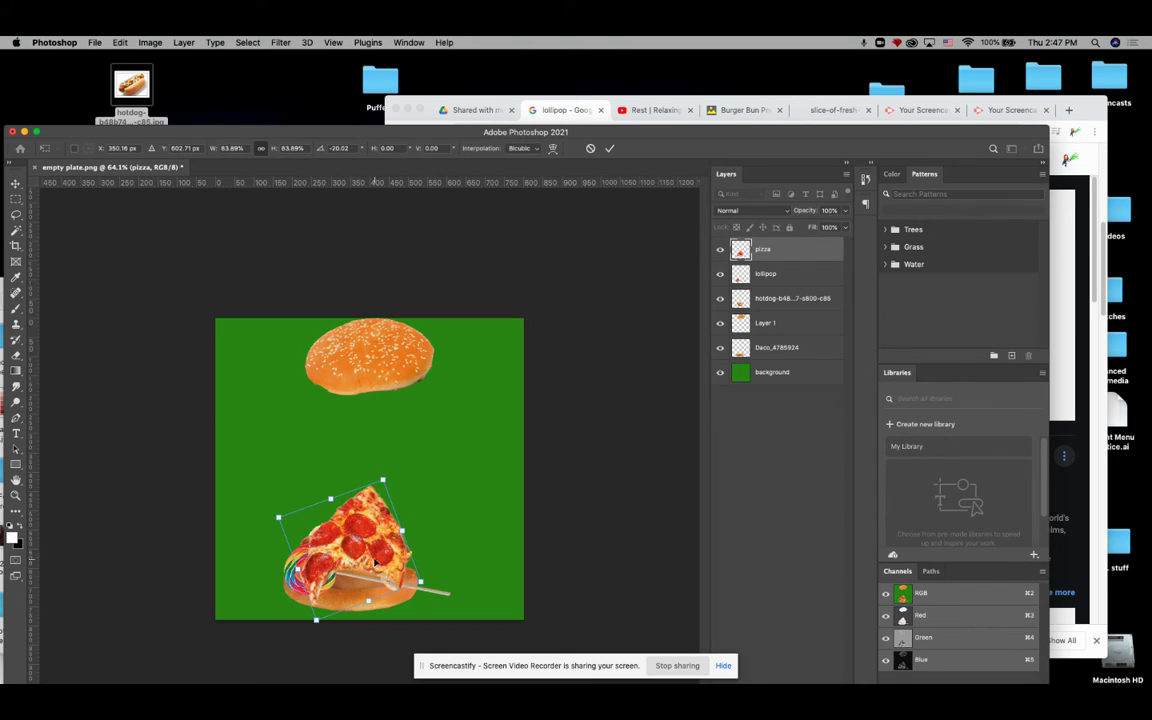
left_click_drag(375, 563, 359, 538)
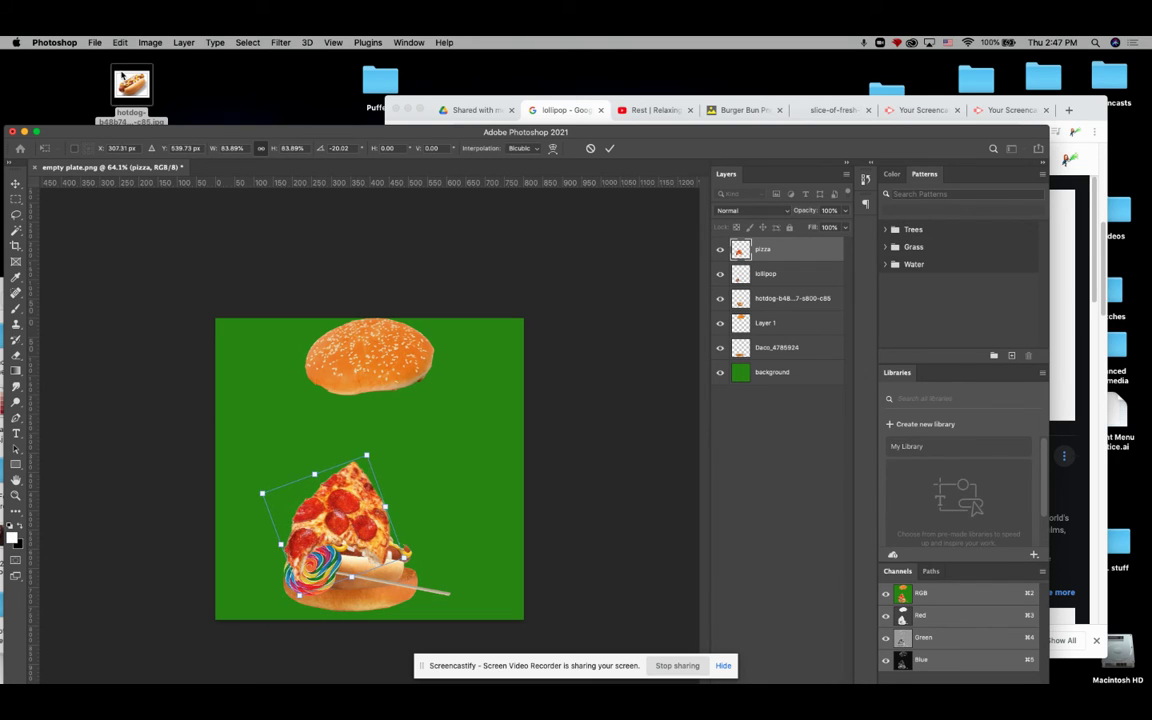
key("Return")
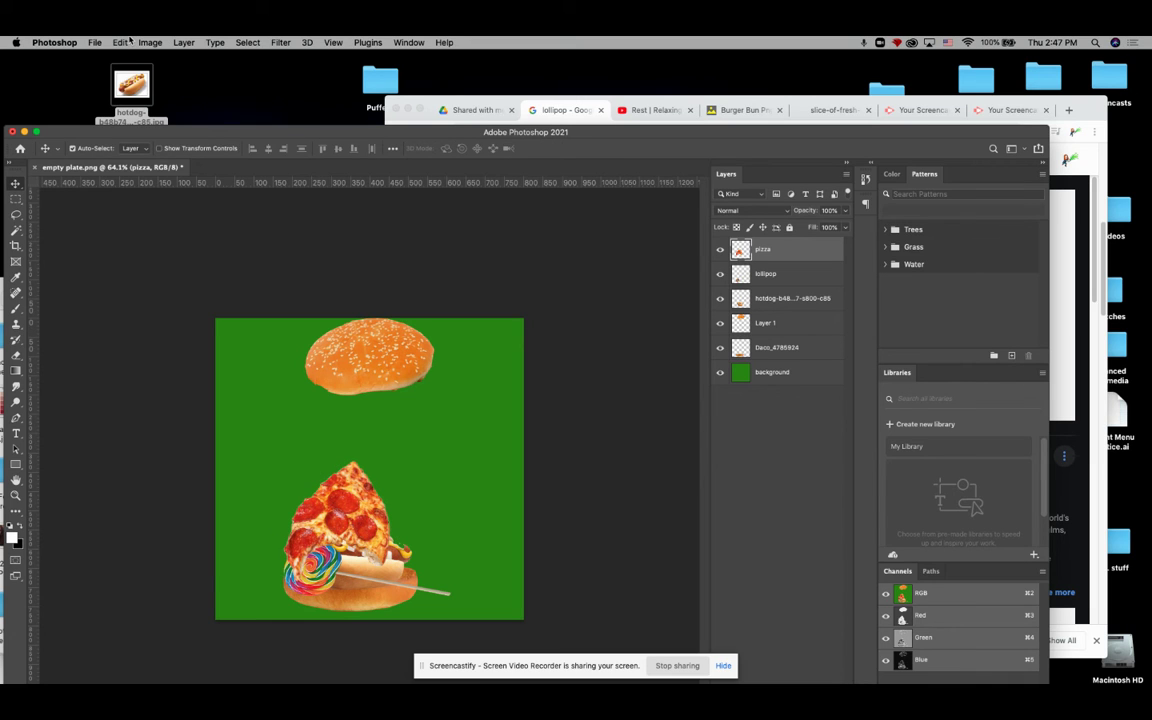
Puppet-warp the pizza's lower-left corner outward, then move the slice into place
left_click(127, 41)
left_click(132, 286)
left_click(298, 577)
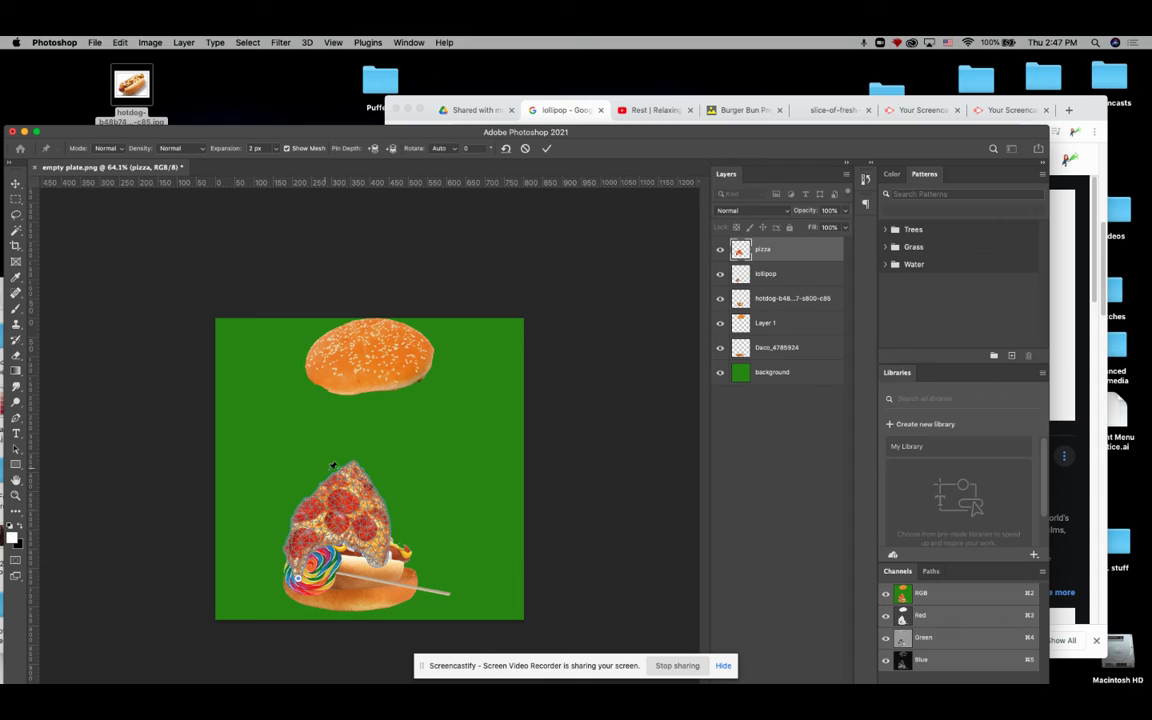
left_click(351, 466)
left_click_drag(273, 524, 252, 570)
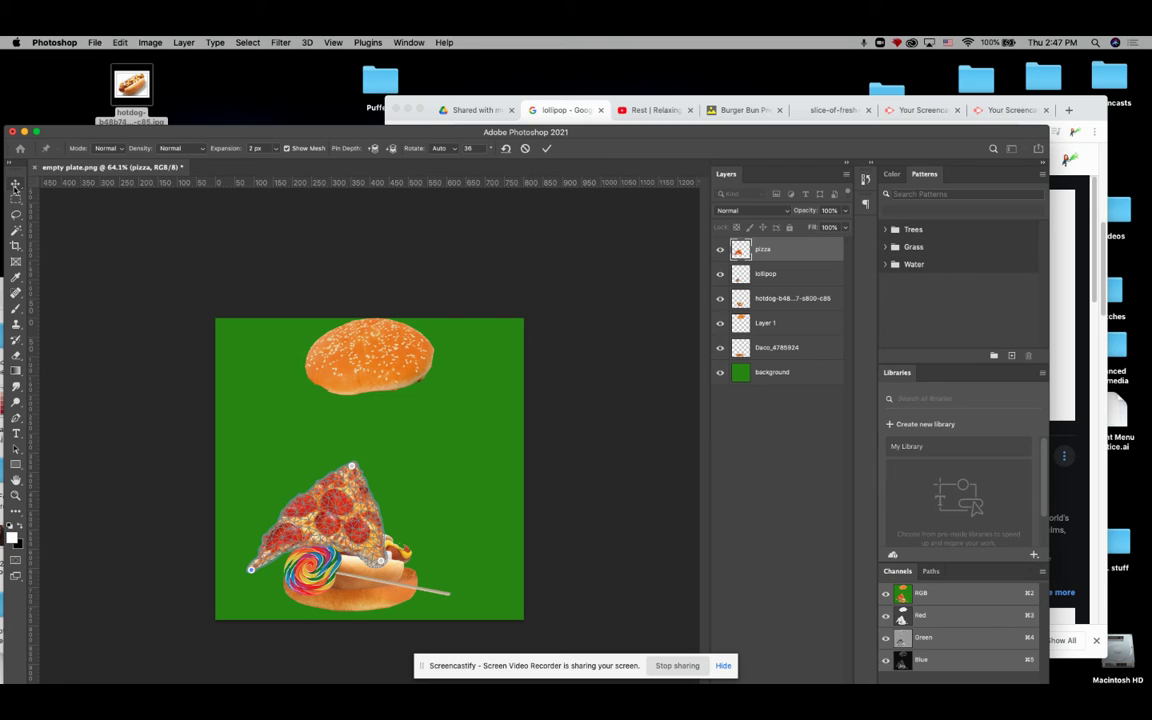
left_click(15, 184)
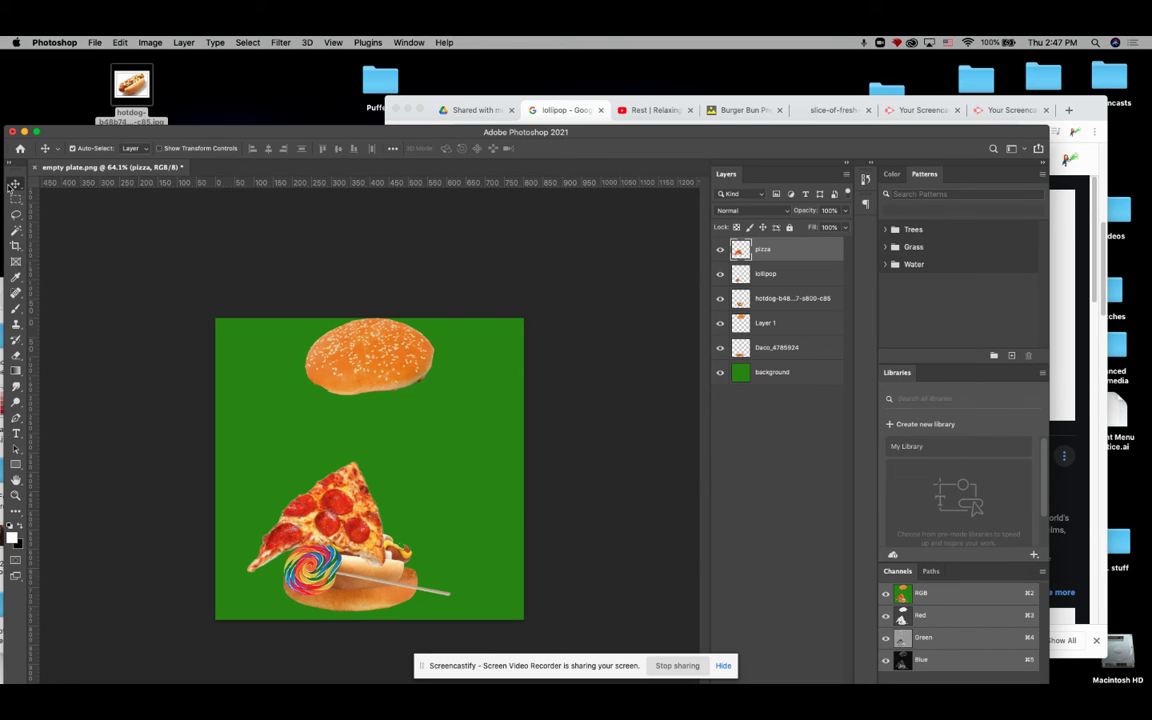
left_click_drag(306, 461, 359, 512)
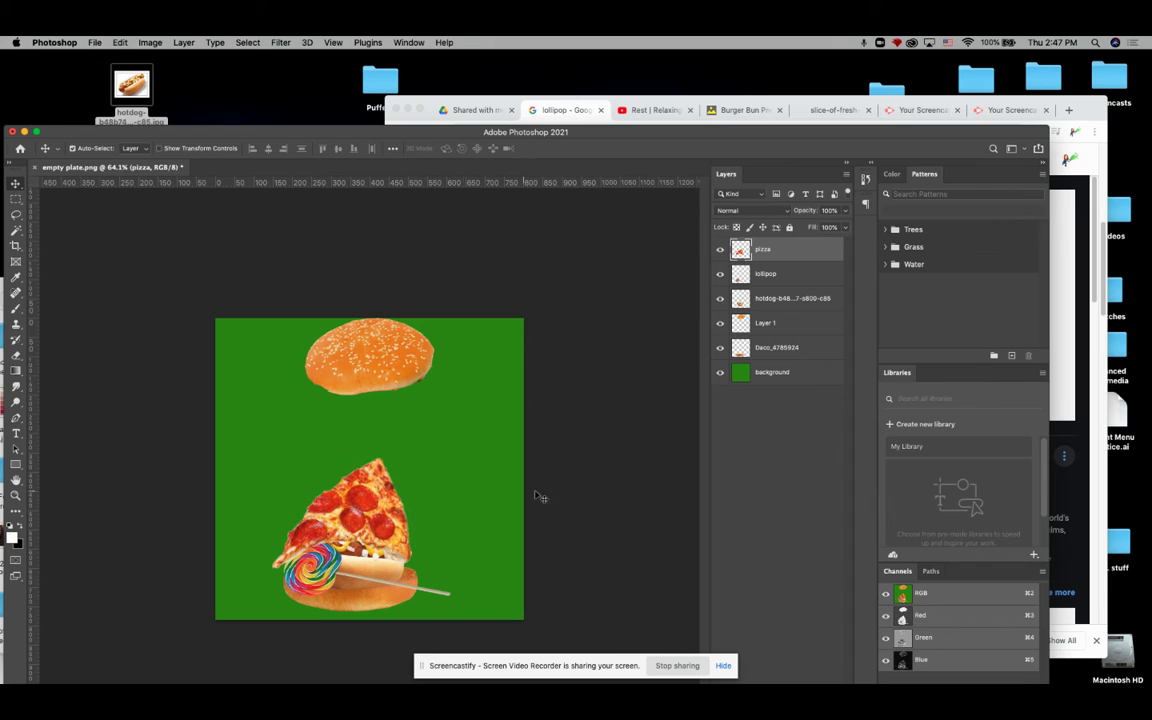
Hide the pizza layer and nudge the hot dog slightly up on the bun
left_click(720, 250)
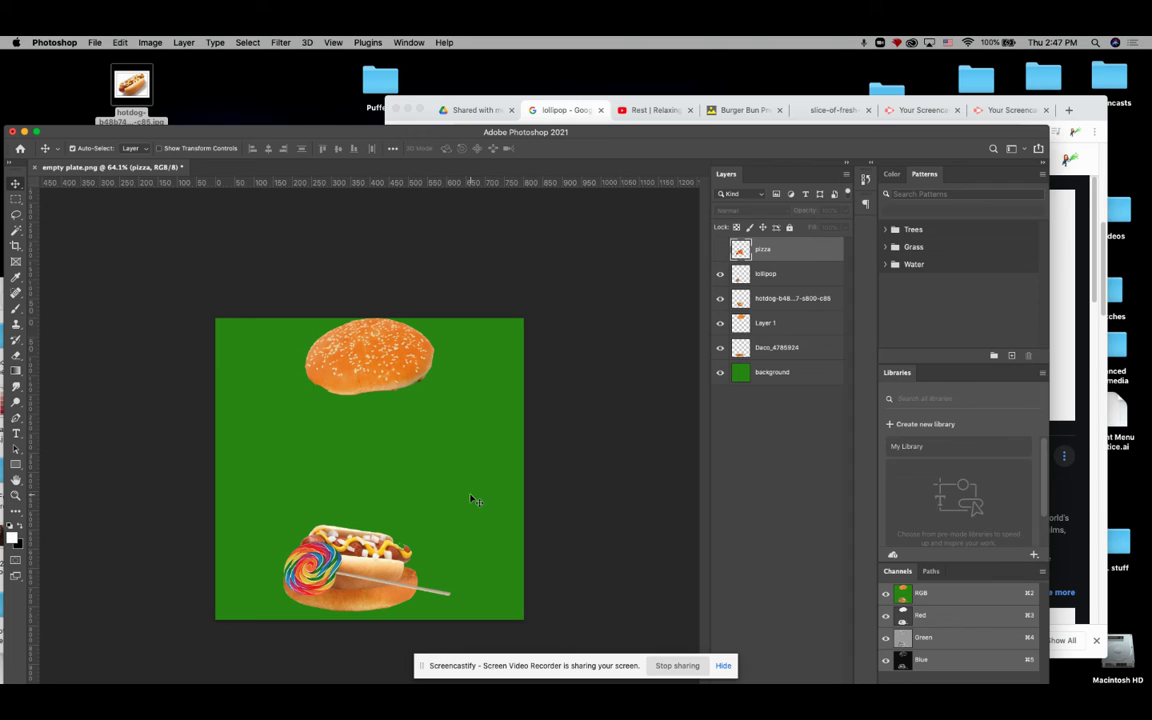
left_click(770, 298)
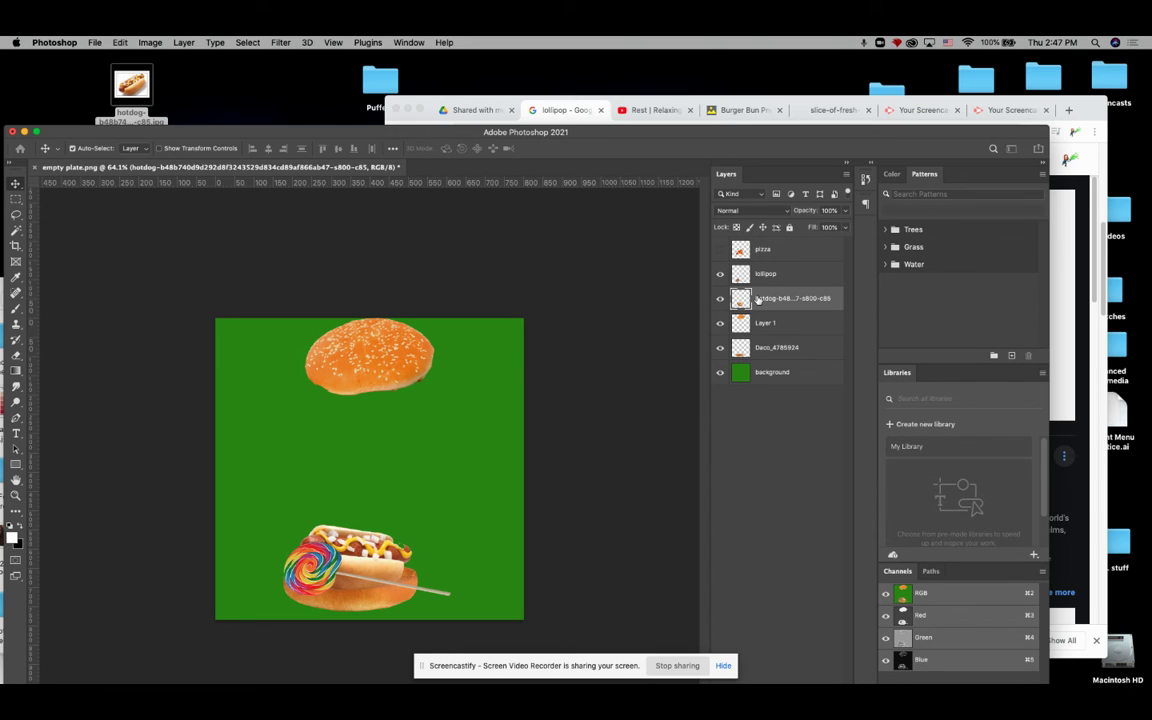
mouse_move(360, 572)
left_mouse_down()
mouse_move(376, 558)
mouse_move(365, 570)
left_mouse_up()
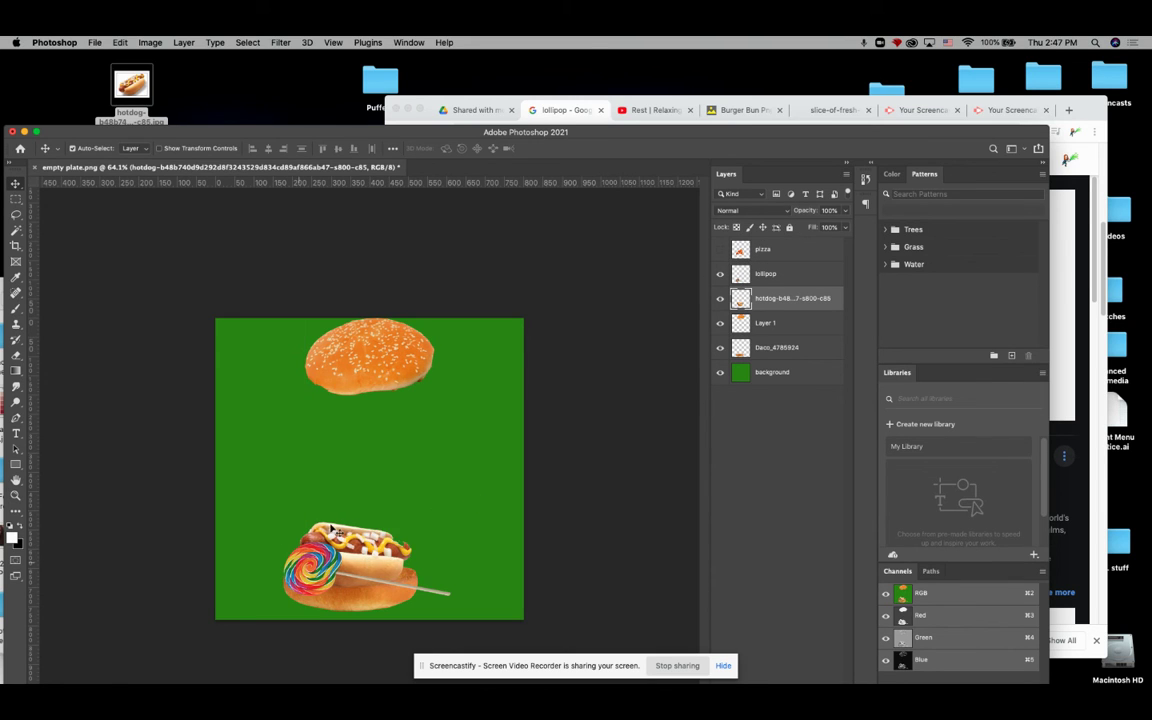
Try a Perspective Warp on the hot dog, then discard it
left_click(119, 42)
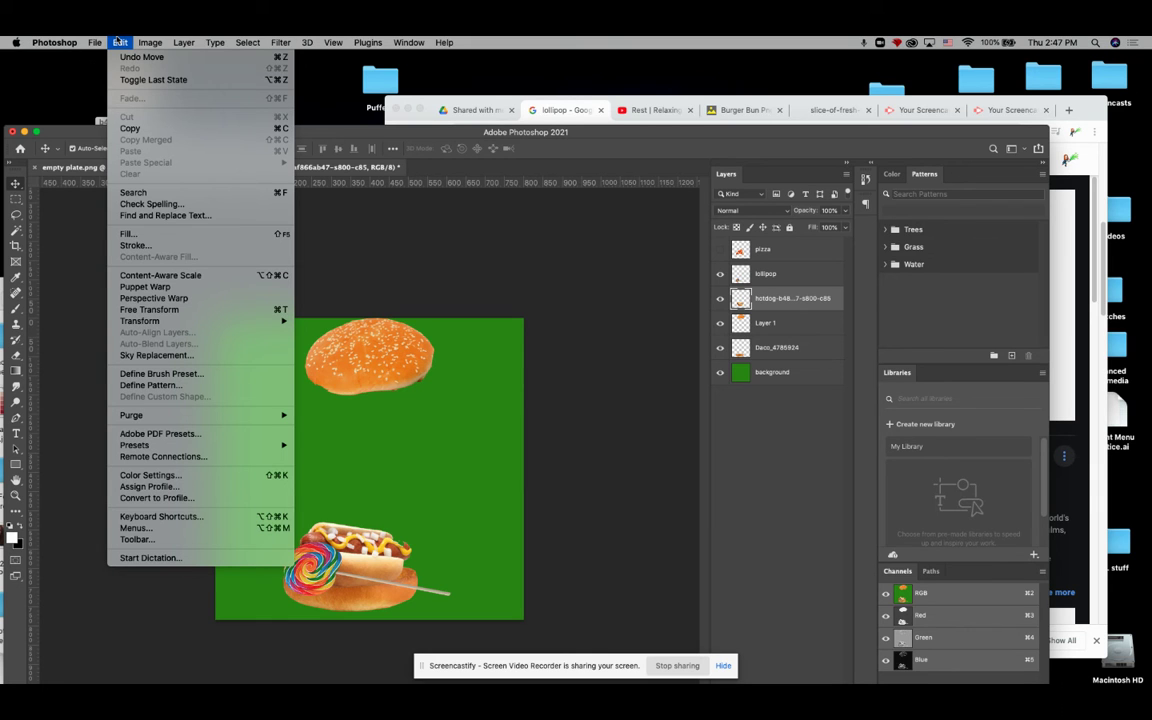
left_click(152, 298)
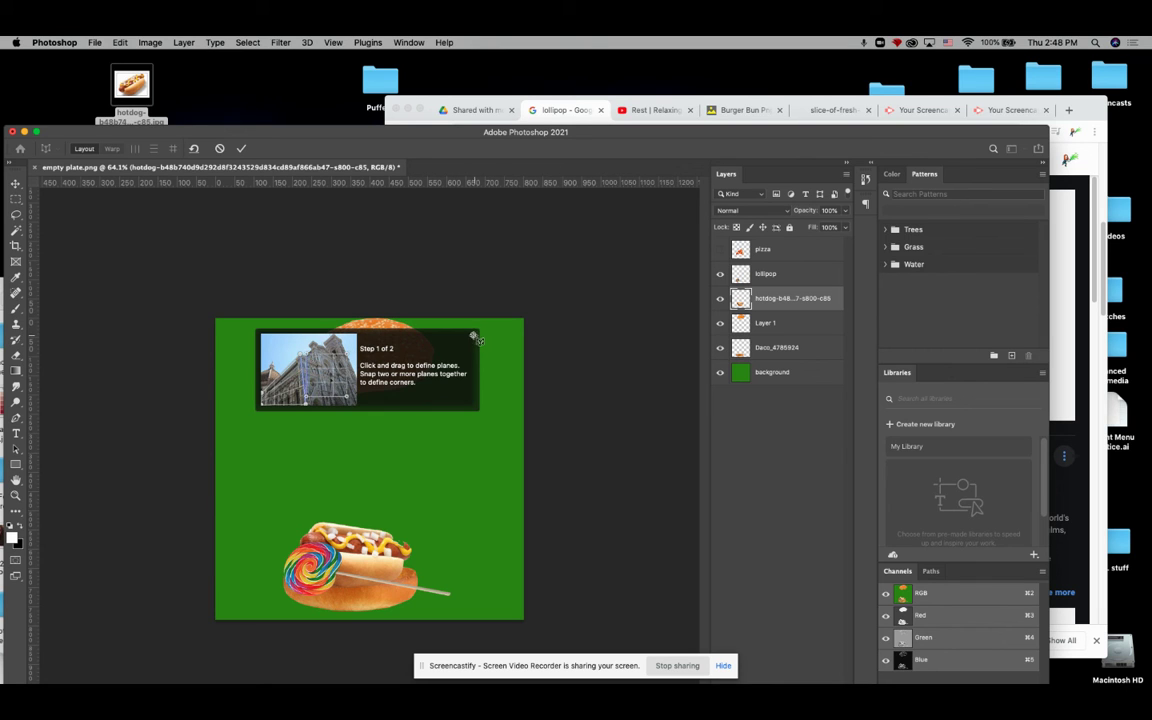
left_click(122, 42)
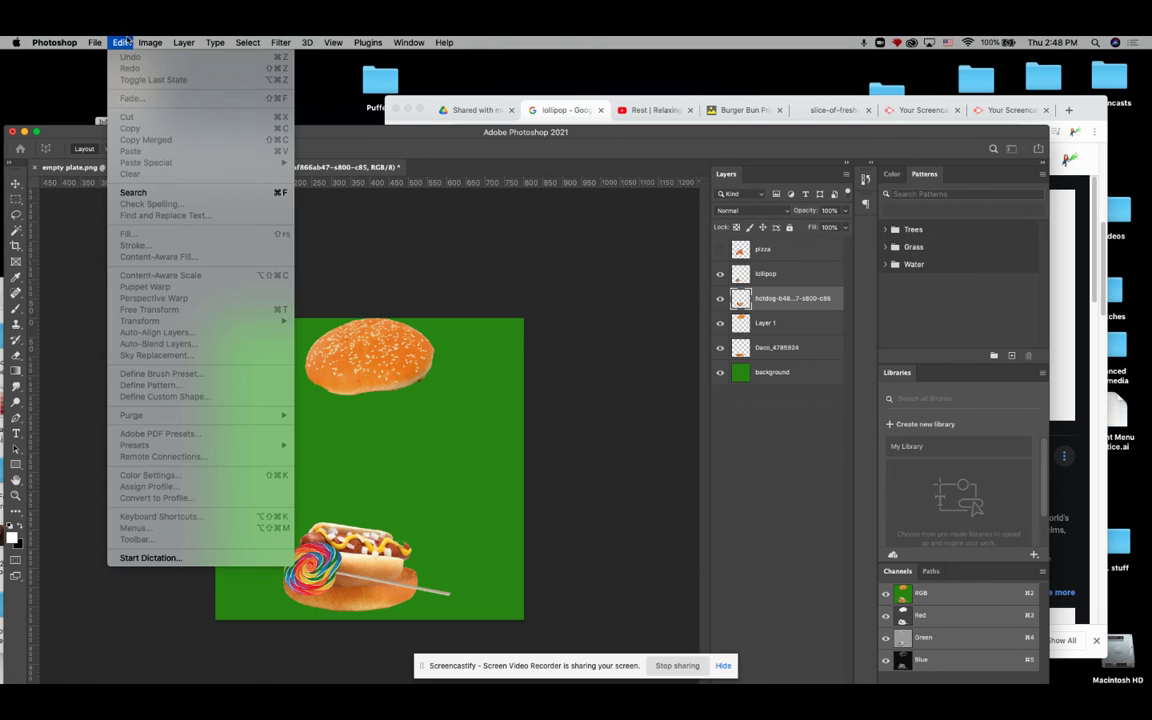
left_click(120, 42)
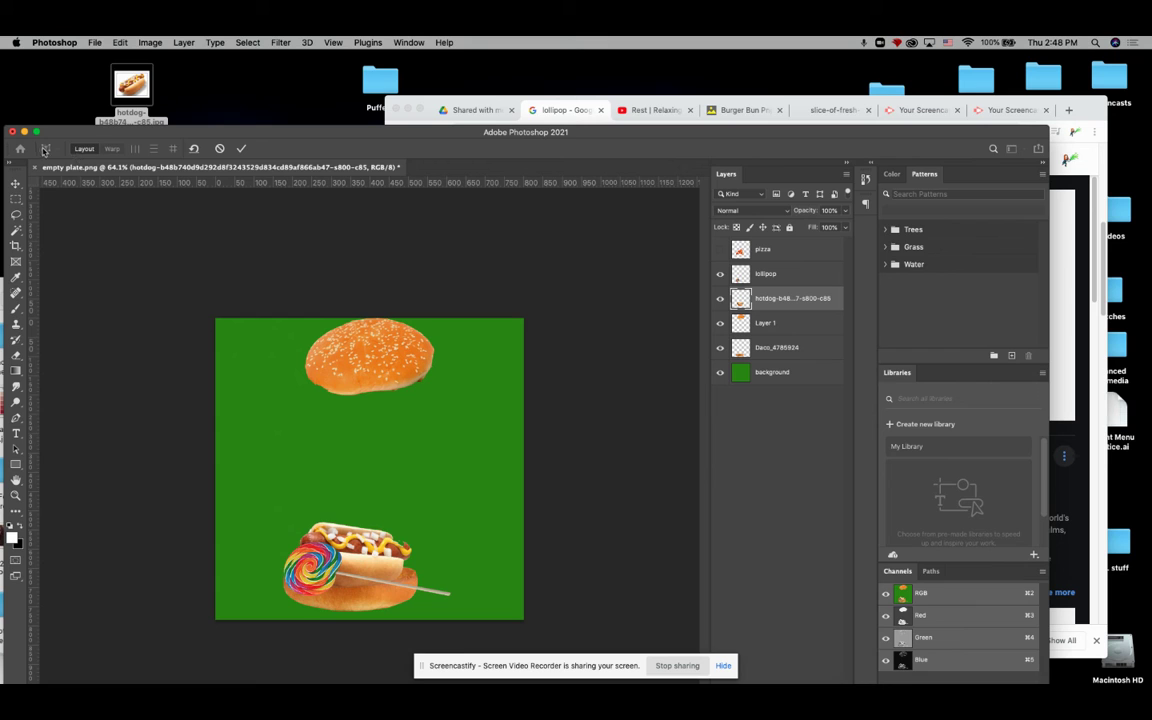
left_click(15, 198)
left_click(485, 236)
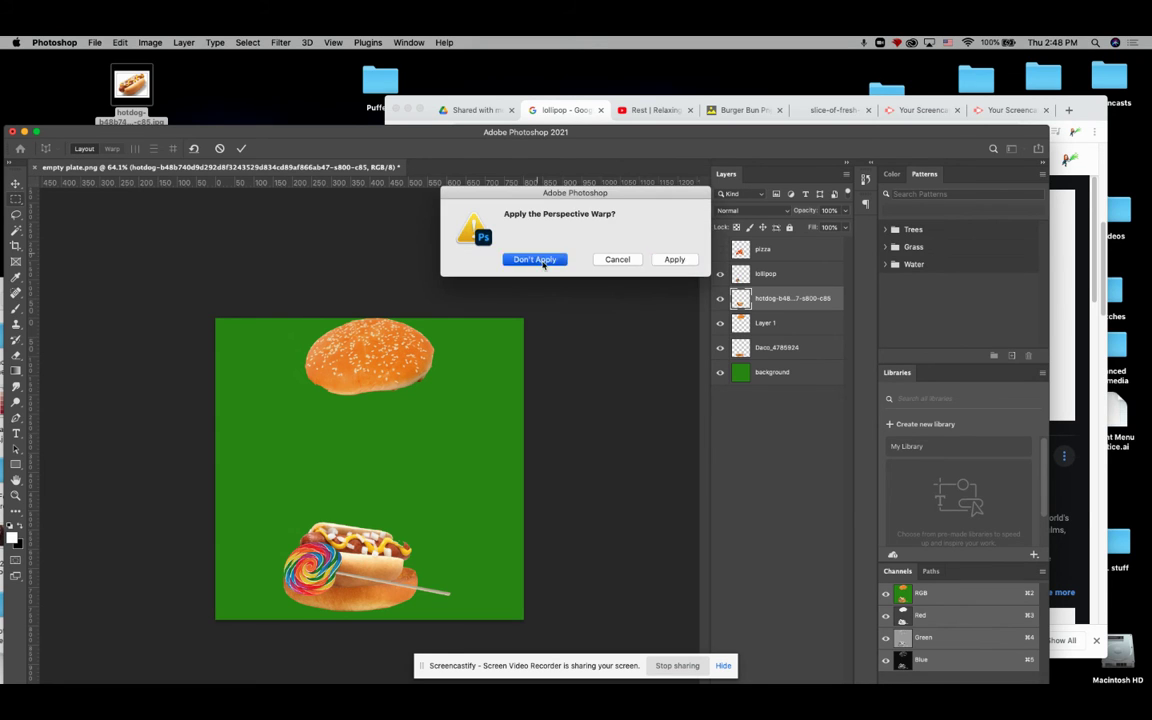
left_click(145, 42)
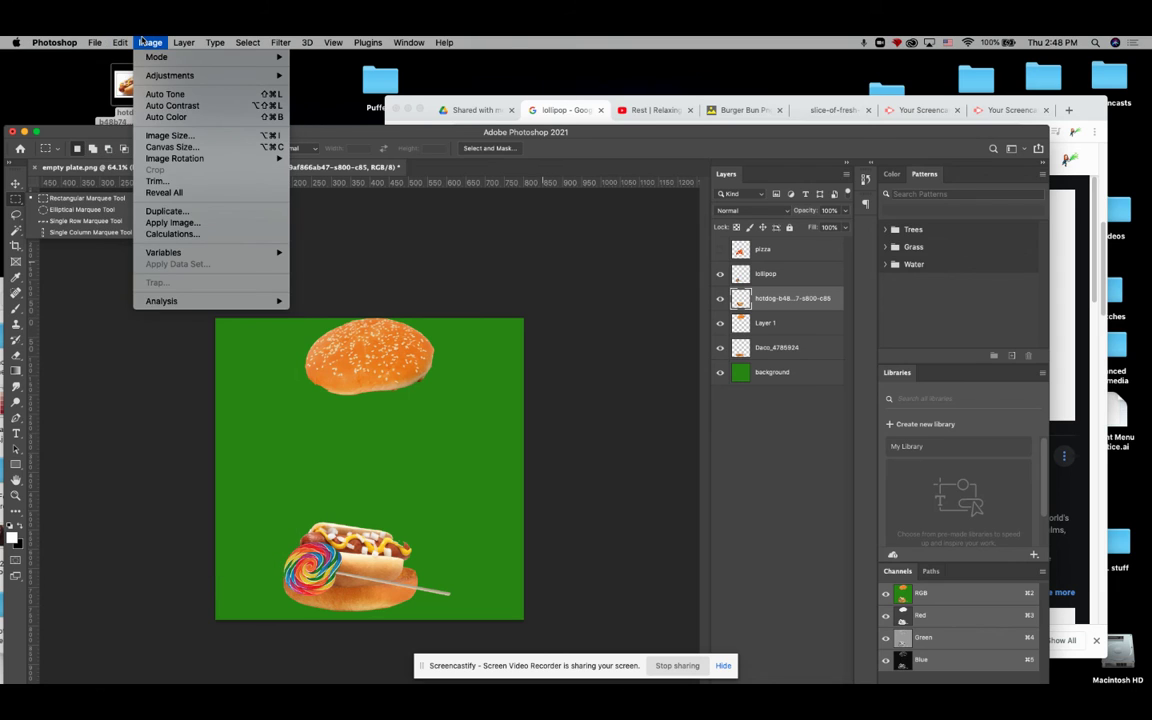
Apply a perspective transform so the hot dog tilts upward on its right side
mouse_move(113, 42)
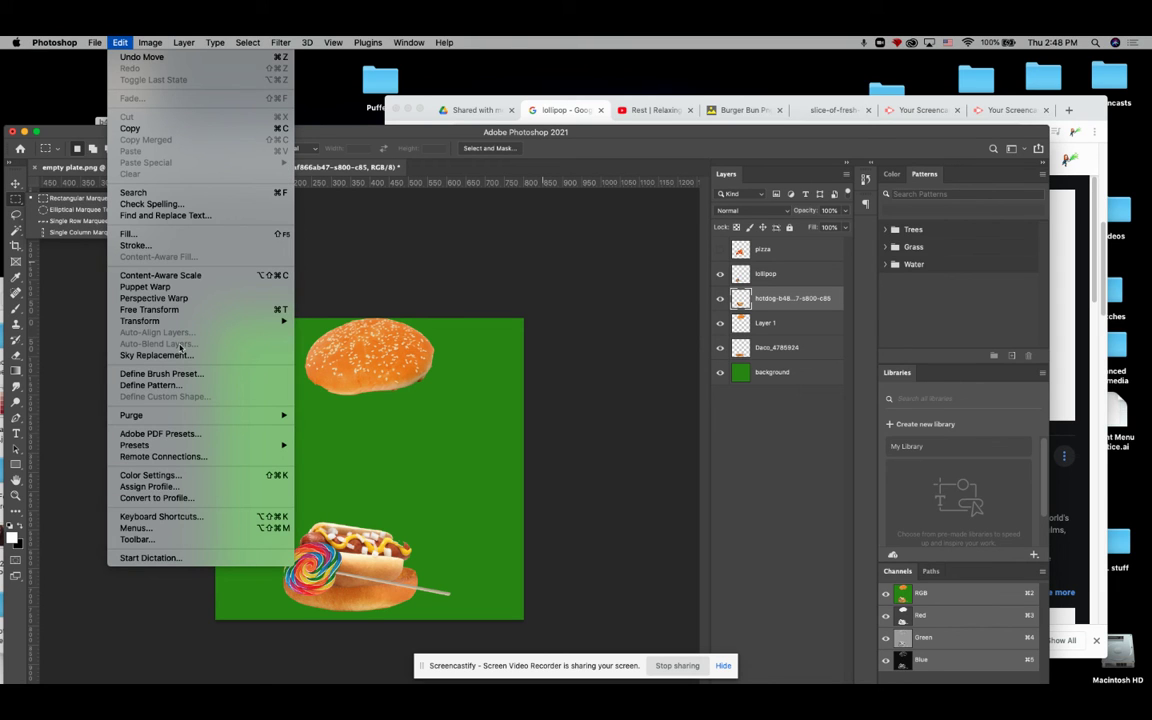
mouse_move(175, 321)
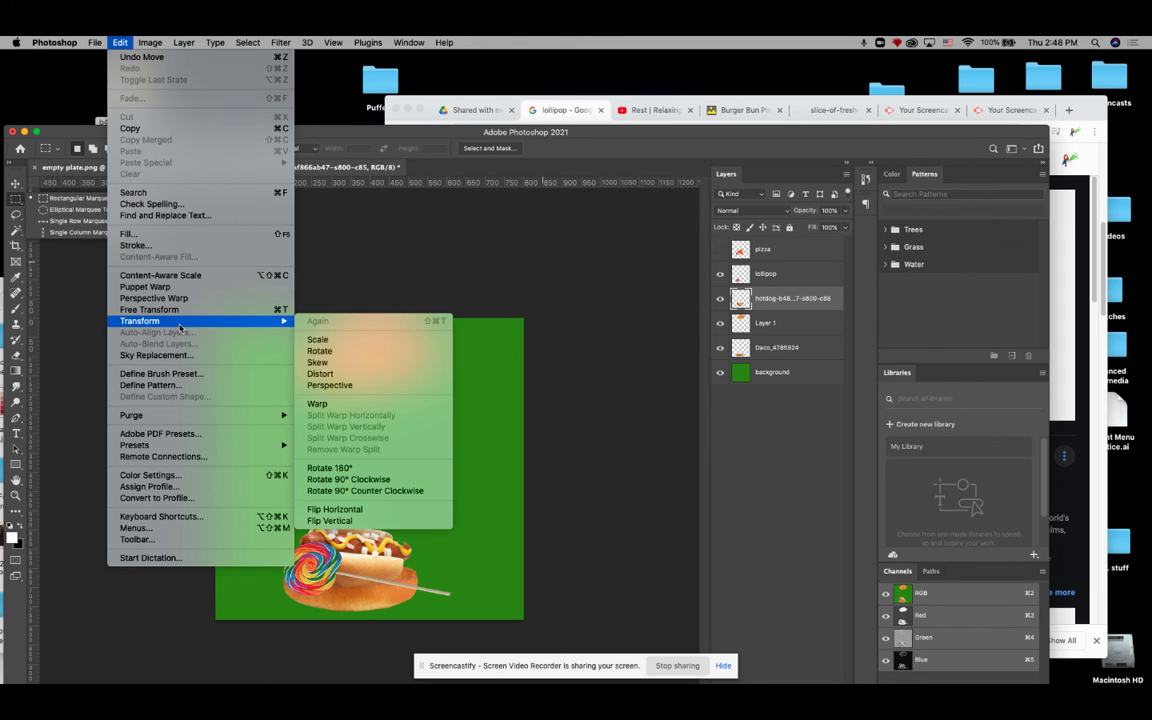
left_click(378, 388)
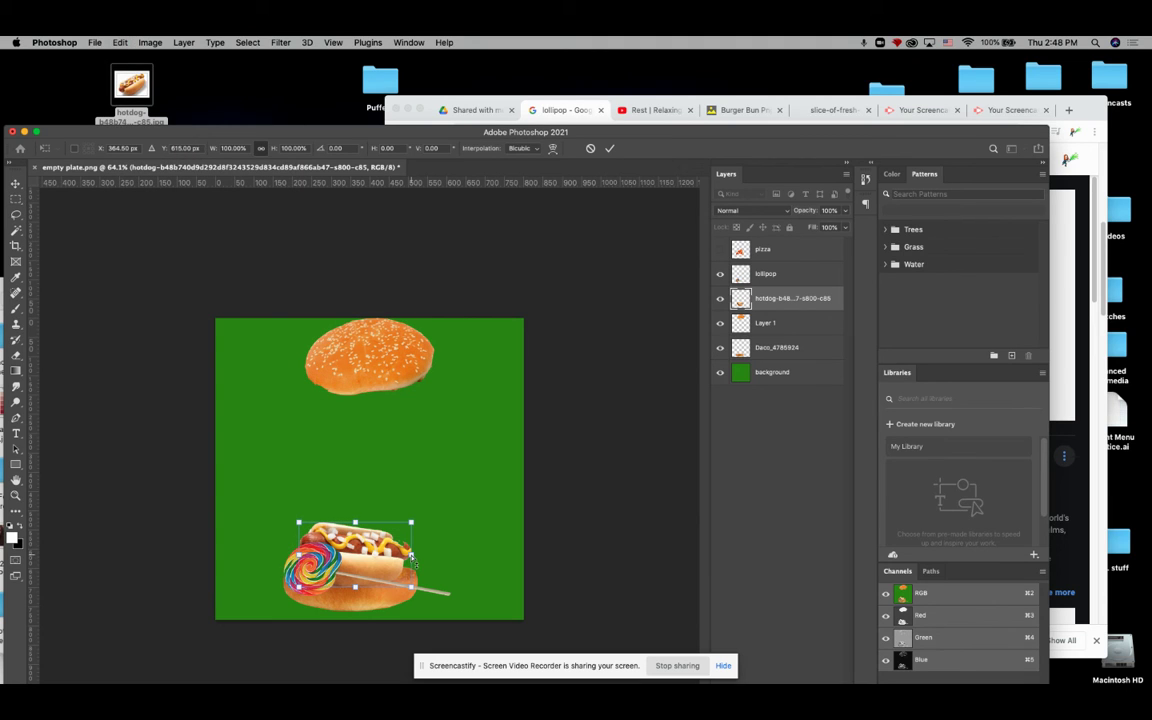
mouse_move(411, 556)
left_mouse_down()
mouse_move(411, 500)
mouse_move(411, 526)
mouse_move(322, 510)
mouse_move(369, 538)
mouse_move(363, 568)
mouse_move(395, 567)
left_mouse_up()
mouse_move(333, 606)
left_mouse_down()
mouse_move(306, 536)
mouse_move(341, 597)
left_mouse_up()
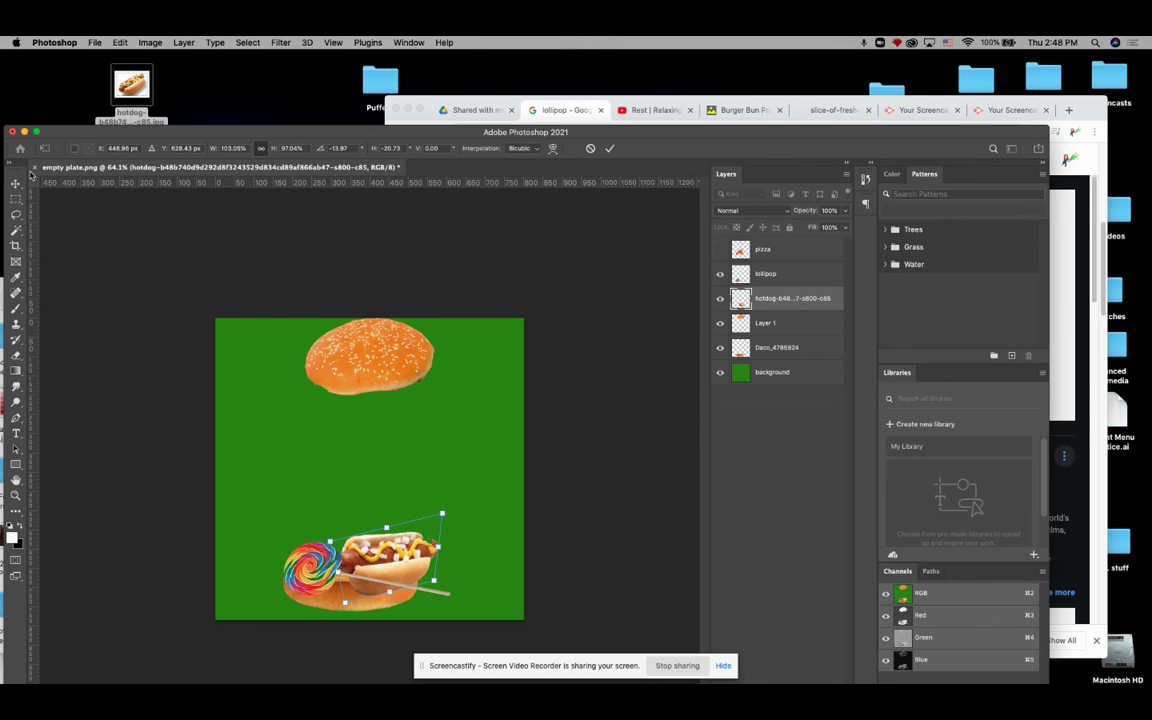
key("Return")
Scale the hot dog to 103%, rotate it about 13.6°, and make the pizza layer visible again
key("m")
key("super+t")
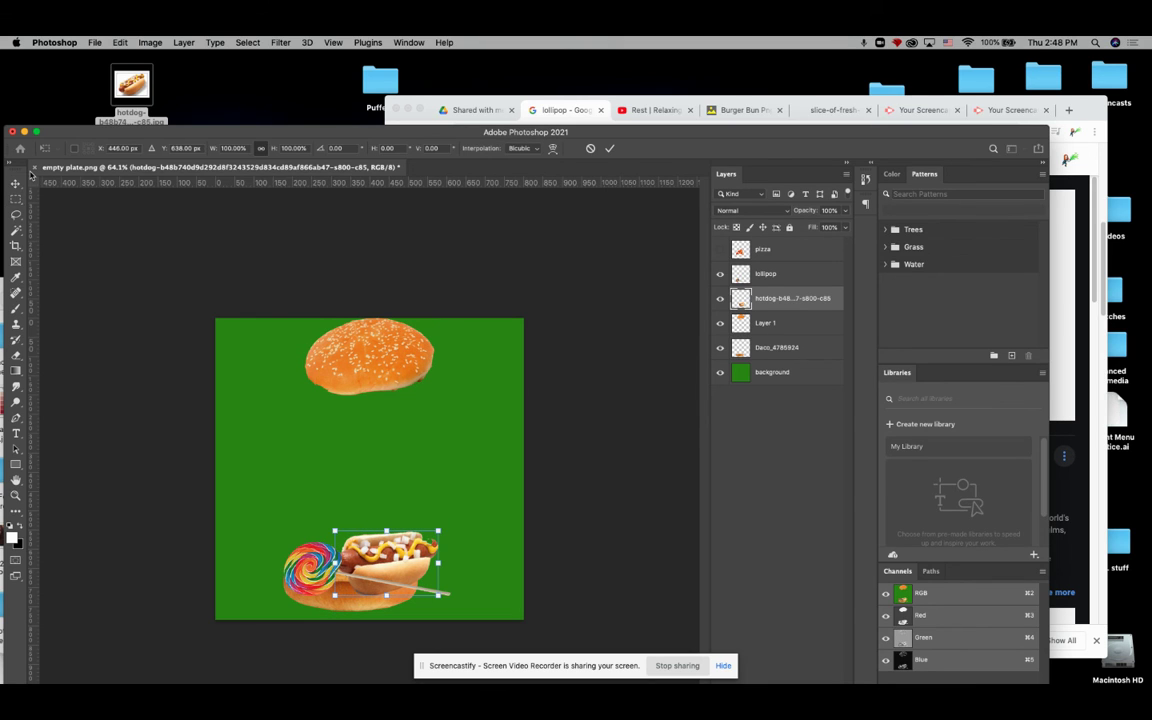
left_click_drag(437, 530, 431, 534)
mouse_move(374, 567)
left_mouse_down()
mouse_move(347, 560)
mouse_move(359, 567)
left_mouse_up()
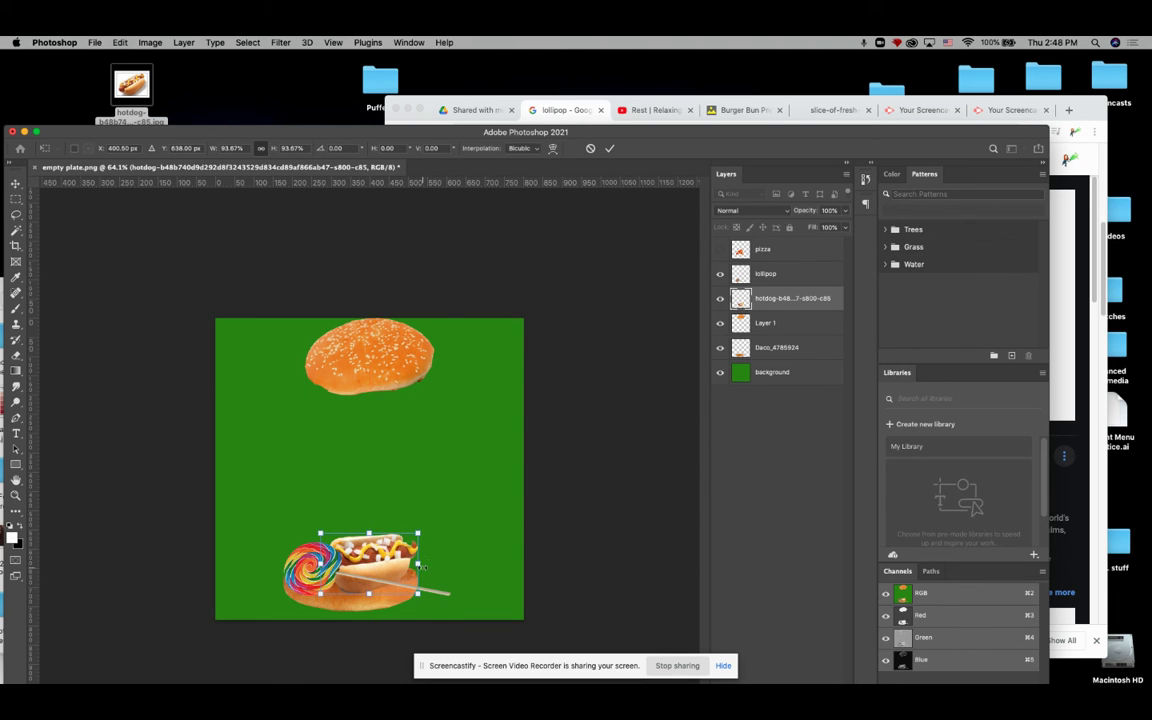
left_click_drag(418, 533, 434, 527)
mouse_move(380, 568)
left_mouse_down()
mouse_move(372, 540)
mouse_move(371, 554)
left_mouse_up()
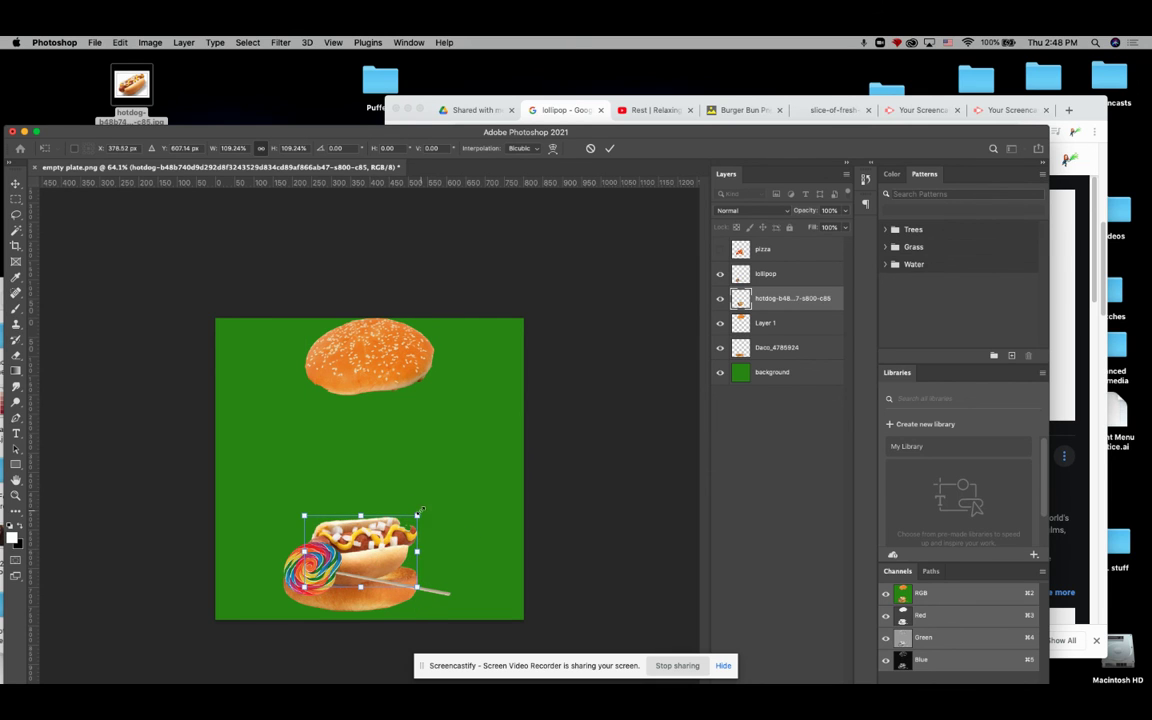
mouse_move(424, 511)
left_mouse_down()
mouse_move(413, 520)
mouse_move(434, 530)
left_mouse_up()
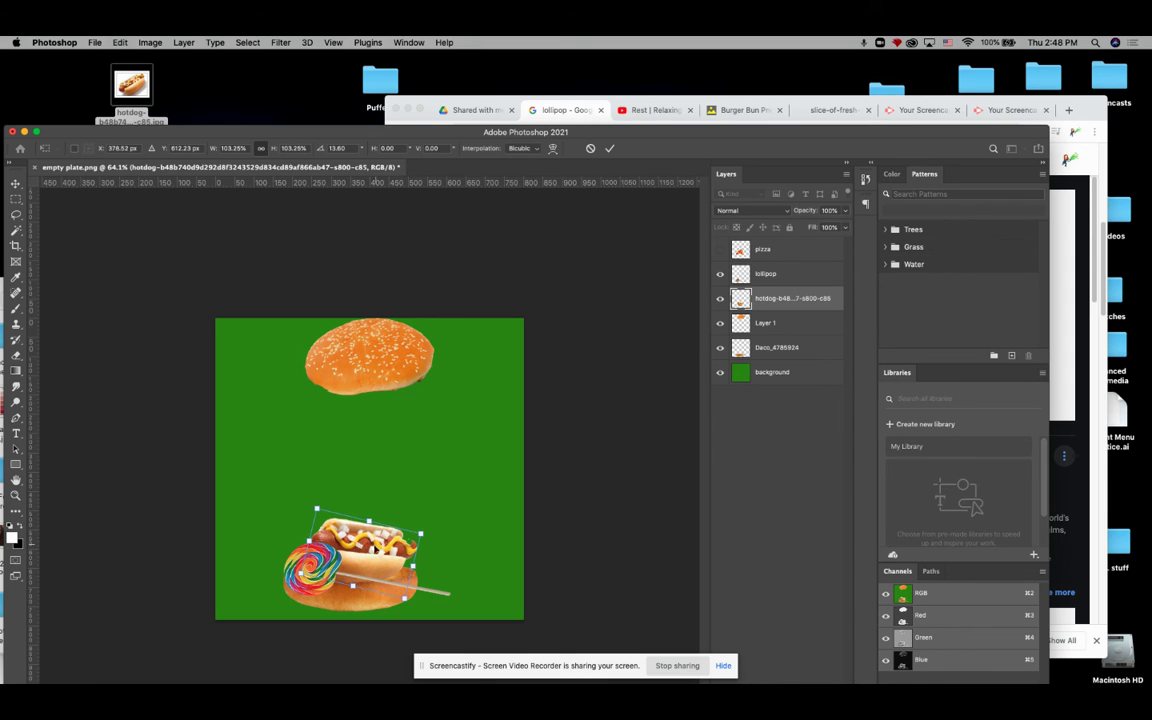
left_click_drag(369, 548, 372, 550)
key("Return")
left_click(720, 249)
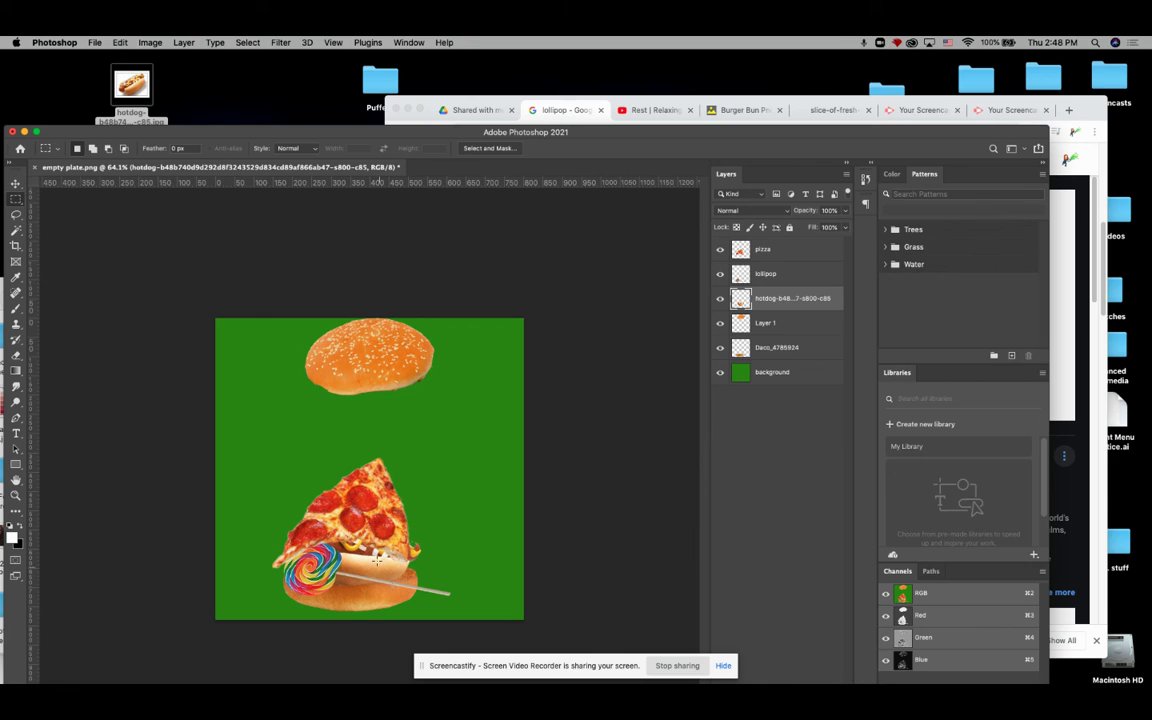
Move the pizza slice up above the hot dog and shrink it to 84%
left_click(755, 252)
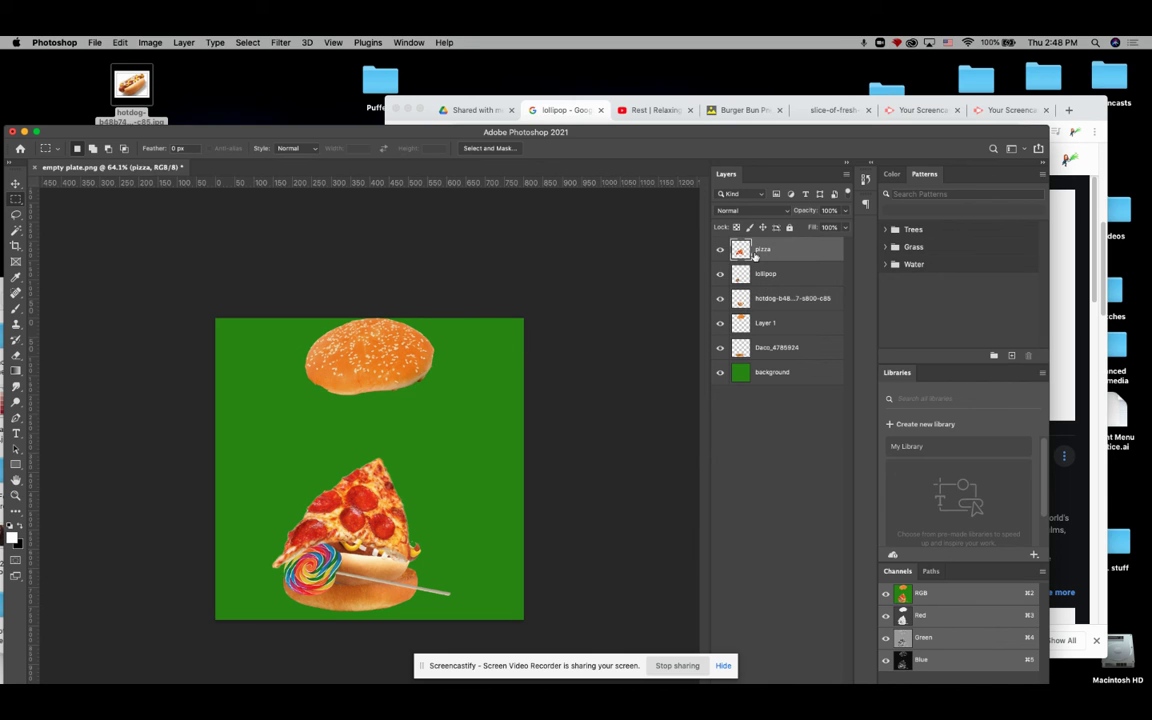
left_click(15, 184)
left_click_drag(354, 480, 340, 455)
key("super+t")
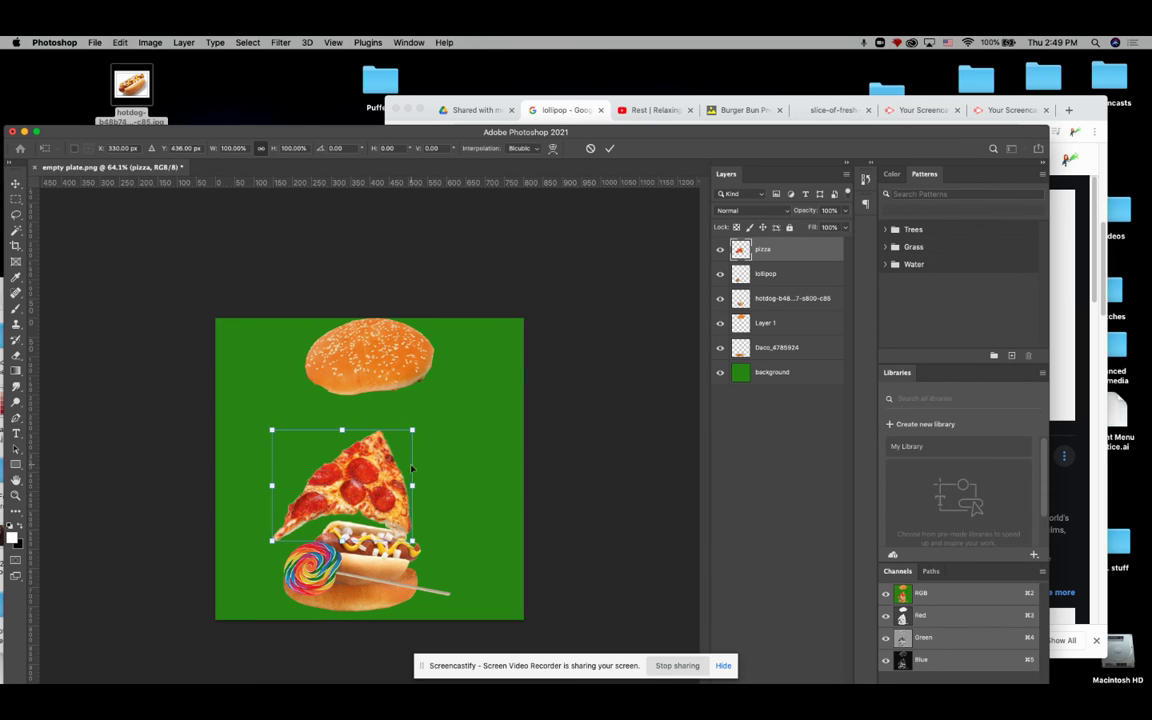
left_click_drag(271, 428, 293, 448)
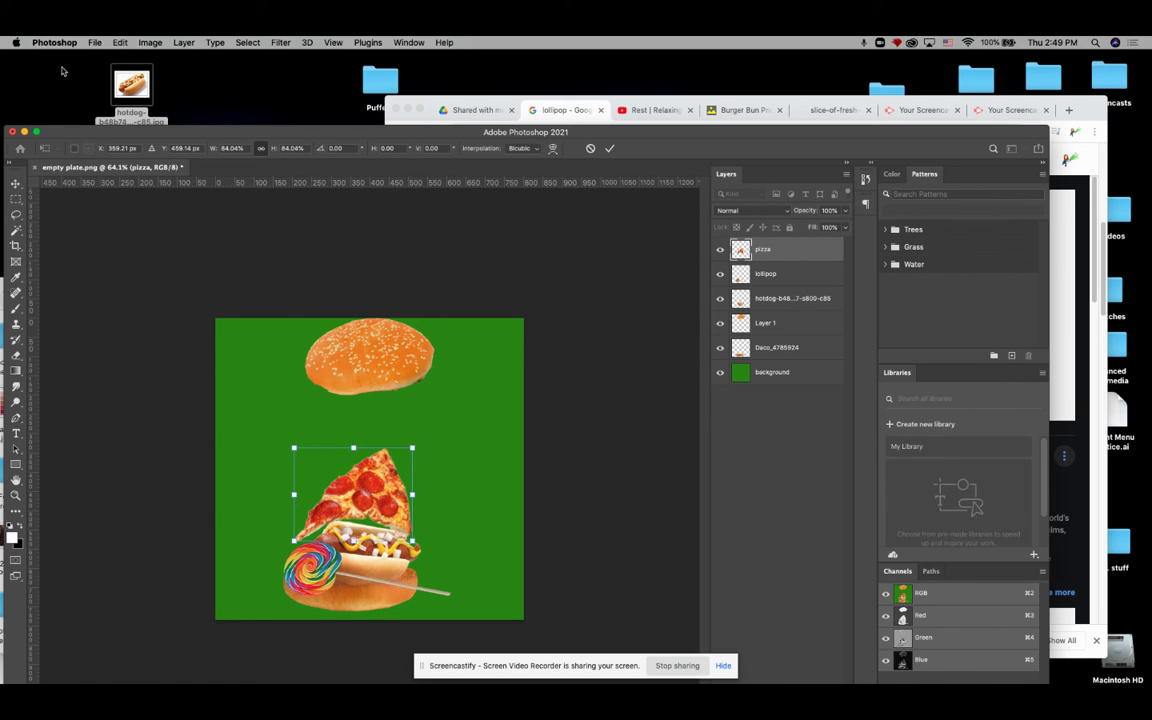
Flip the pizza slice horizontally and commit the transform
left_click(122, 42)
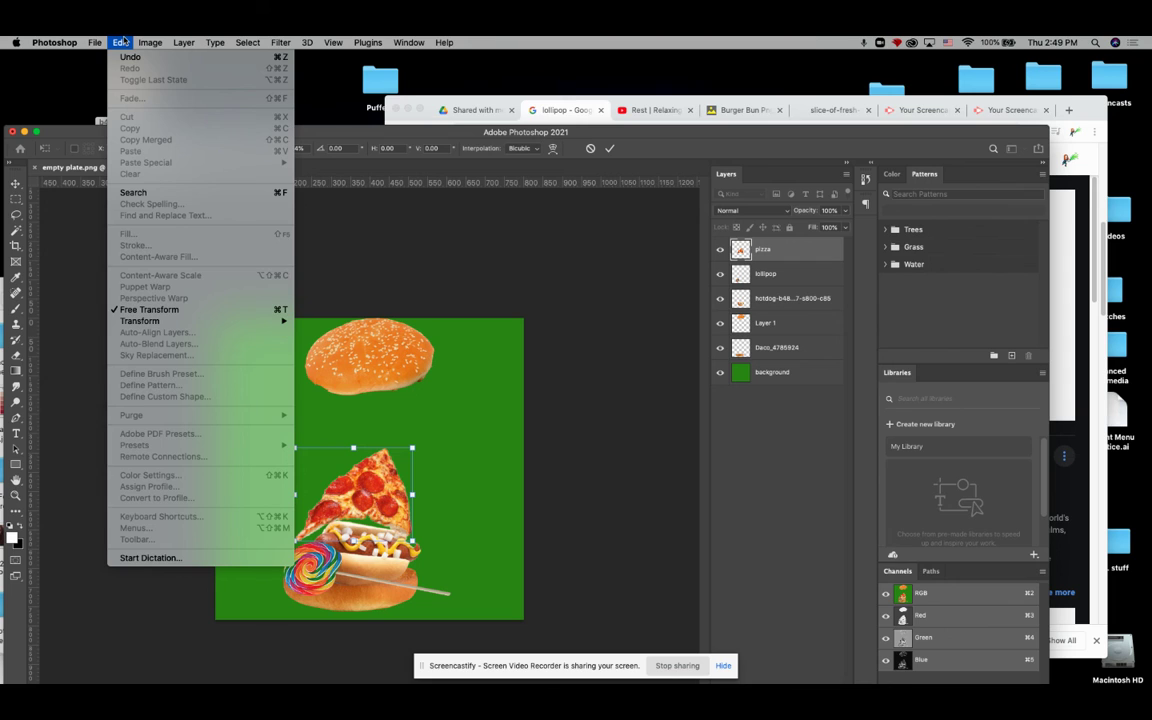
mouse_move(198, 321)
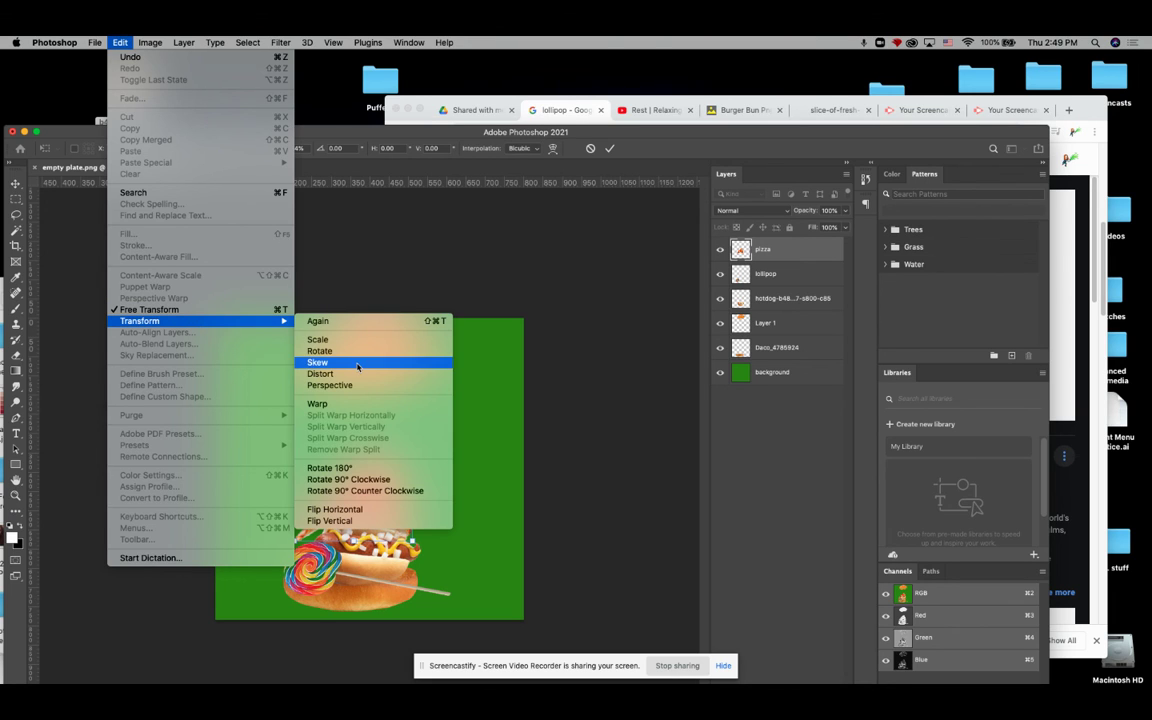
left_click(375, 510)
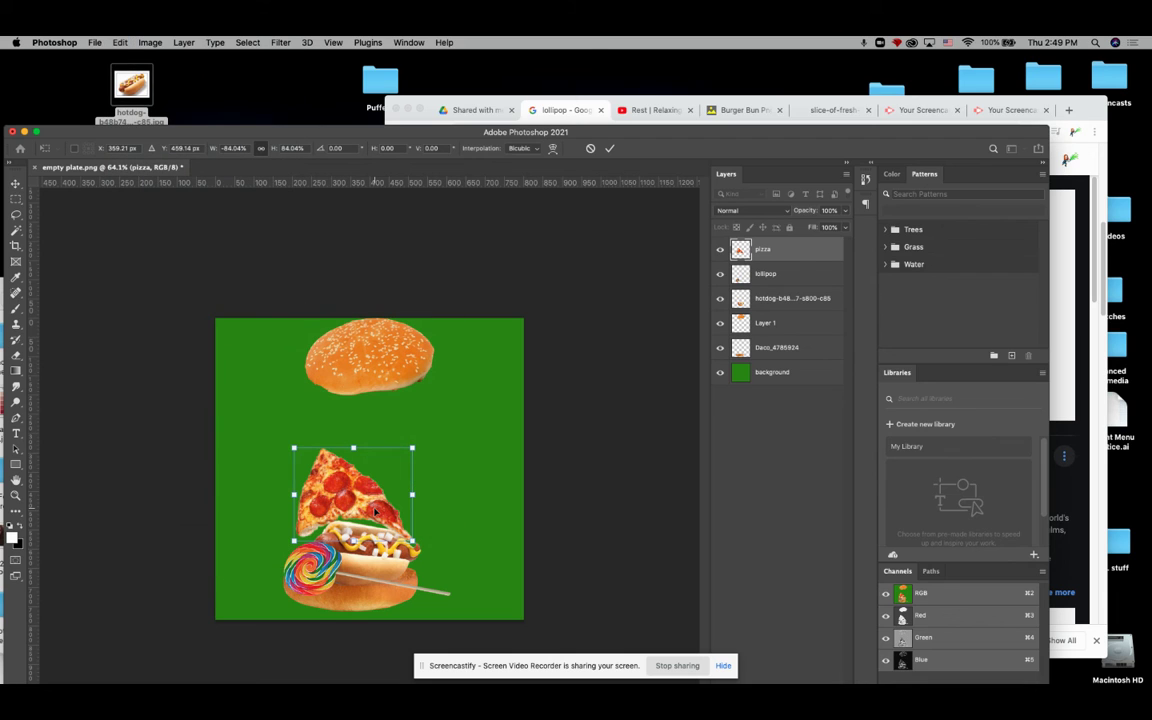
key("Return")
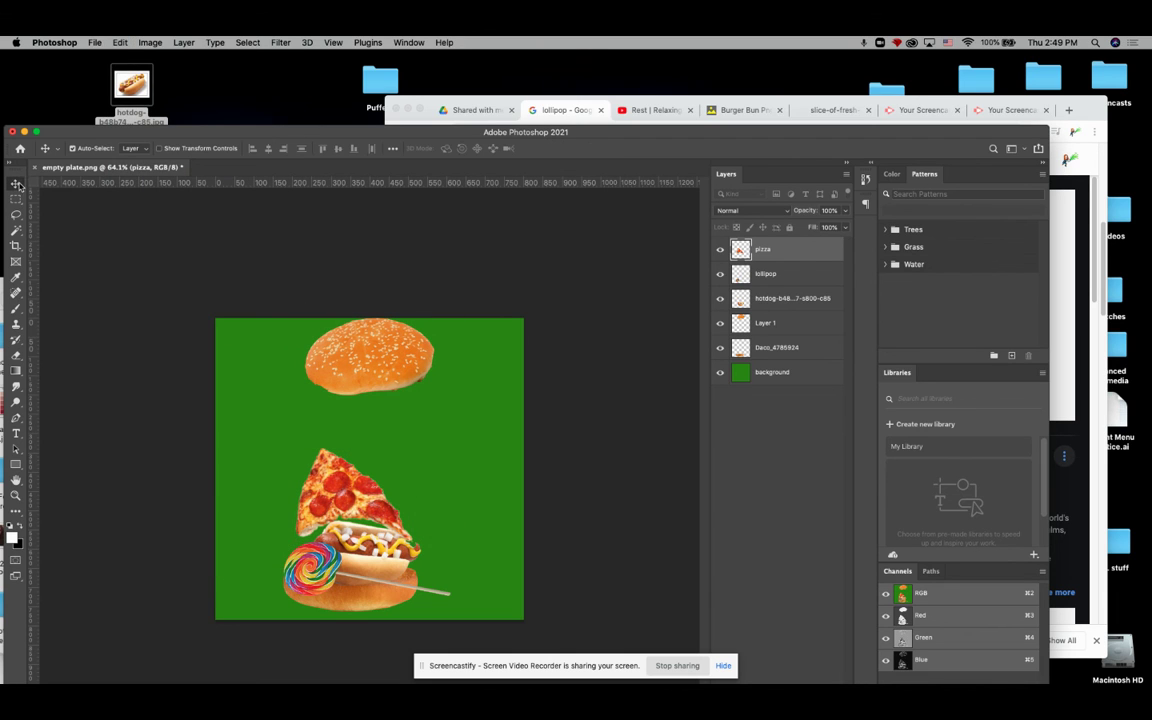
Drop the pizza onto the hot dog, nudge the top bun down-right, and move Layer 1 to the top
left_click_drag(335, 458, 330, 482)
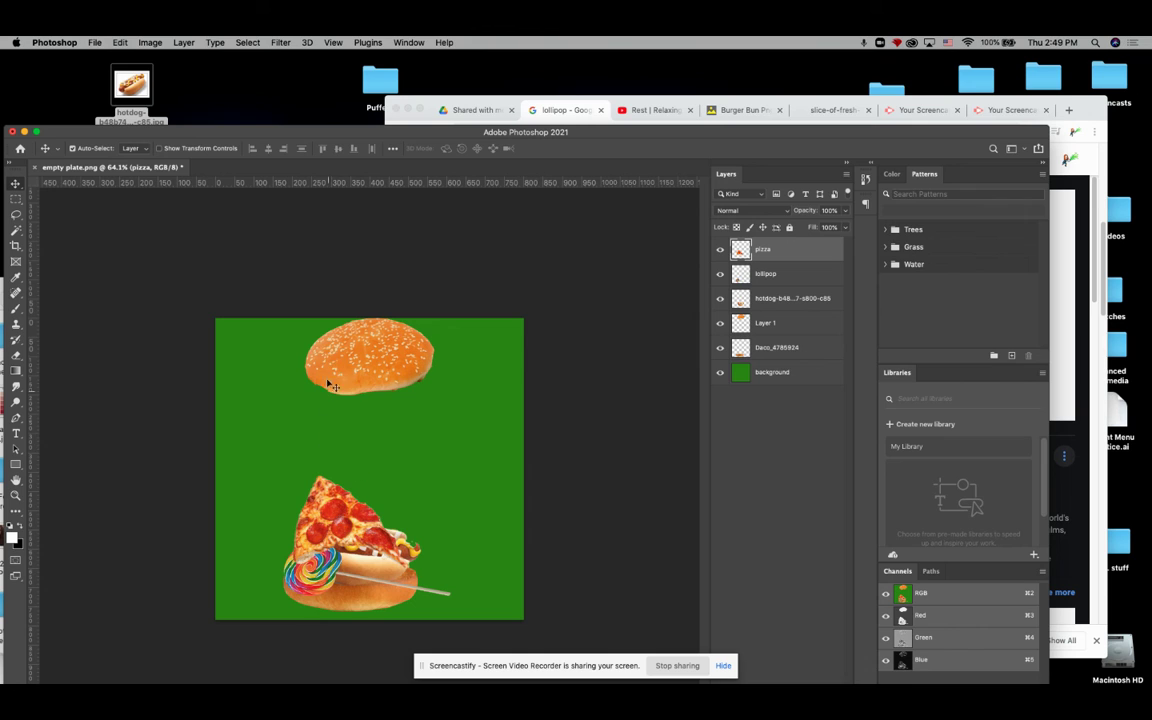
mouse_move(380, 343)
left_mouse_down()
mouse_move(388, 375)
mouse_move(396, 357)
left_mouse_up()
left_click_drag(776, 325, 765, 249)
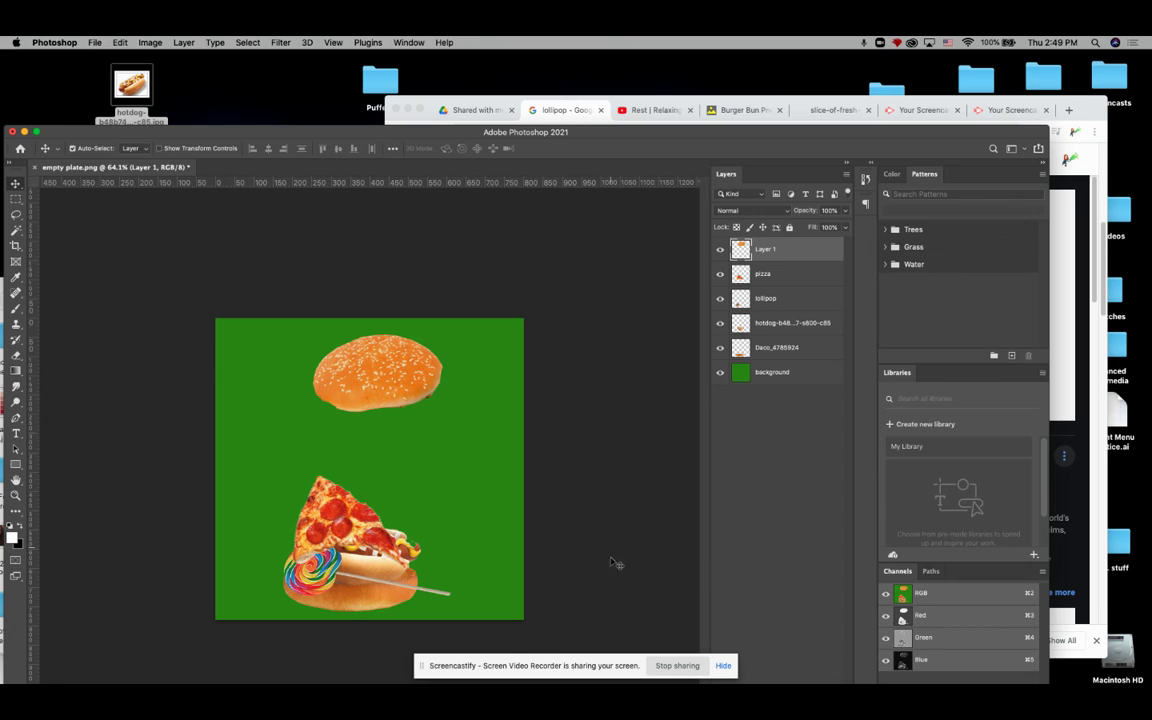
mouse_move(460, 683)
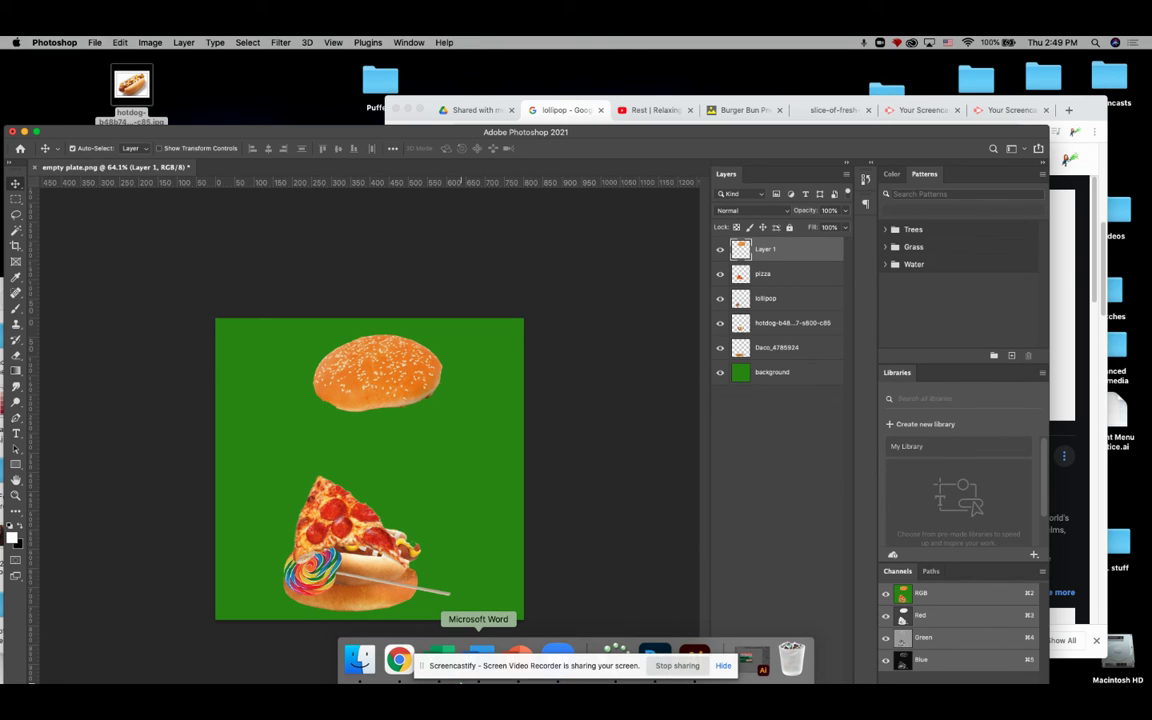